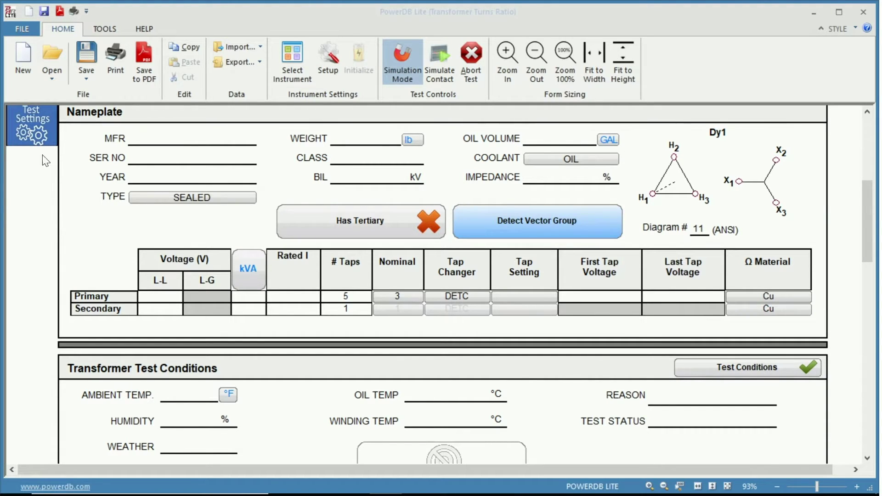
- Enable the Pri Taps to Sec Nom and Manual Test sections, turn off Sec, and accept
click(34, 125)
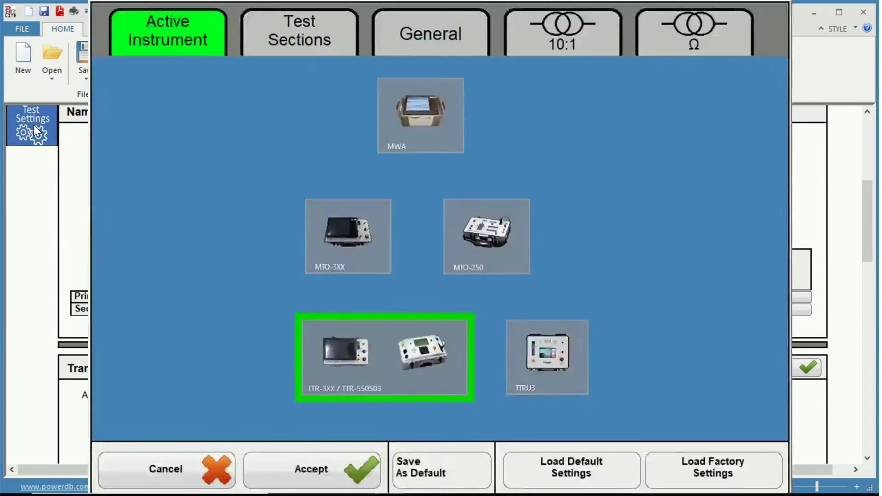
click(300, 41)
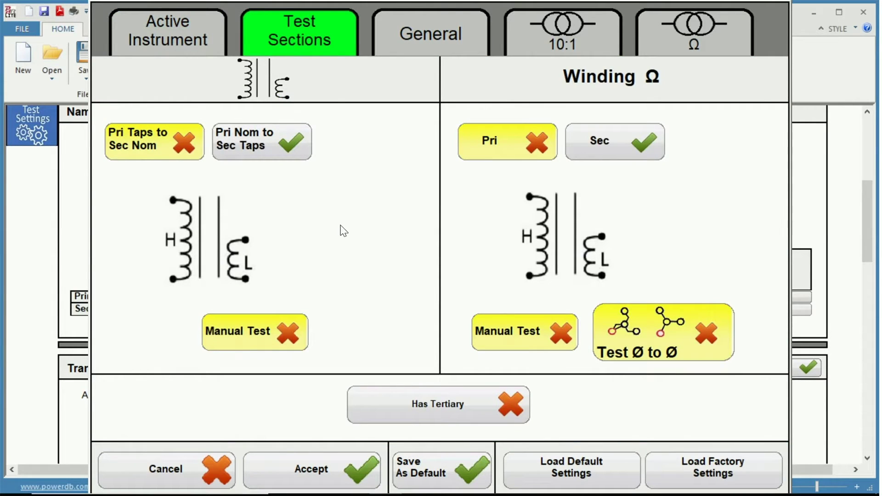
click(634, 147)
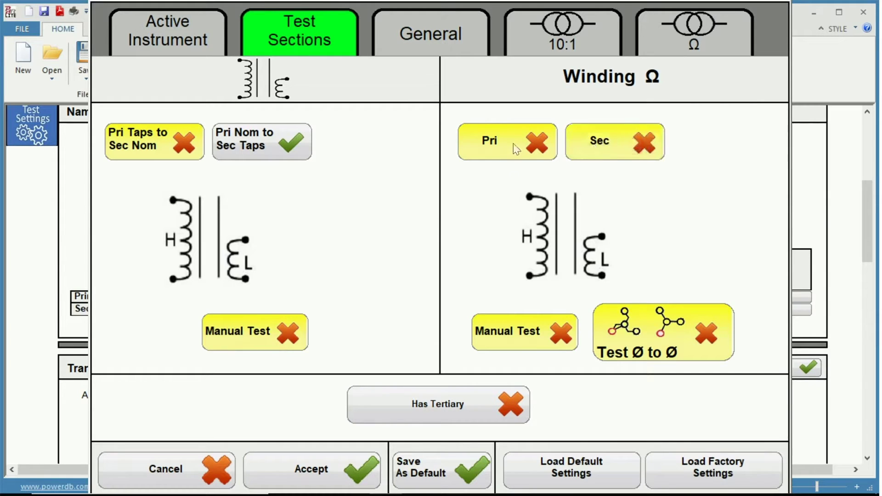
click(147, 148)
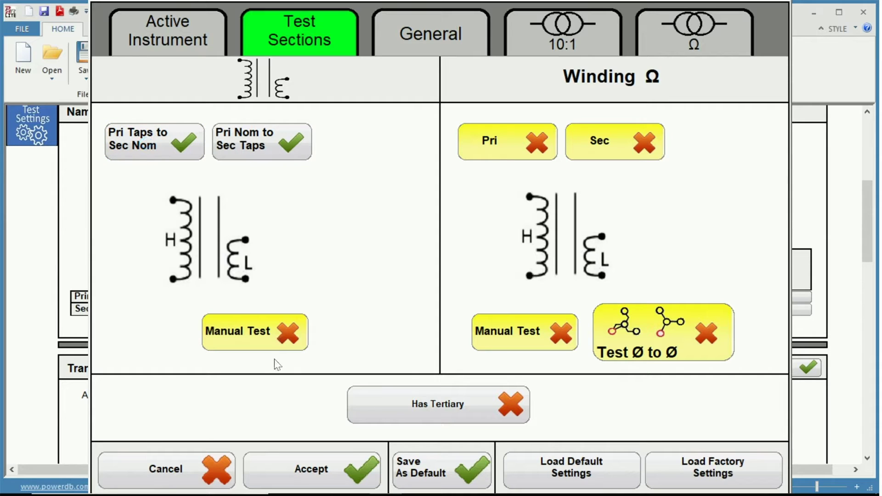
click(268, 331)
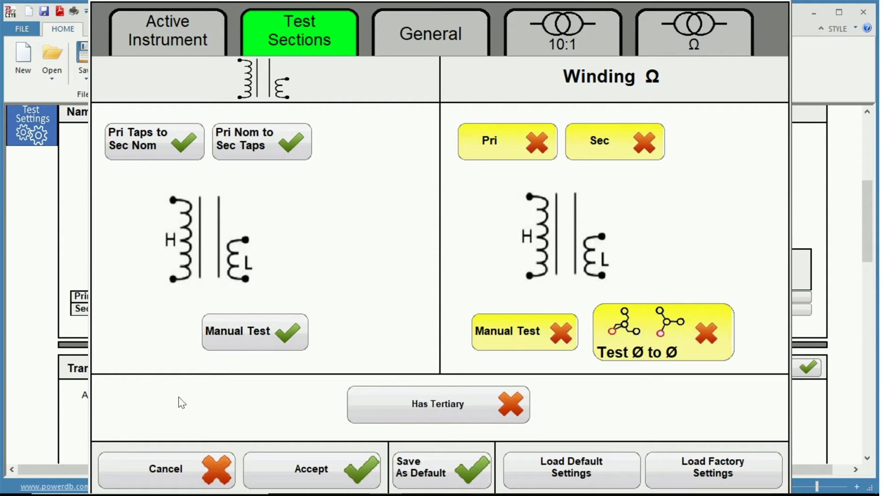
click(332, 468)
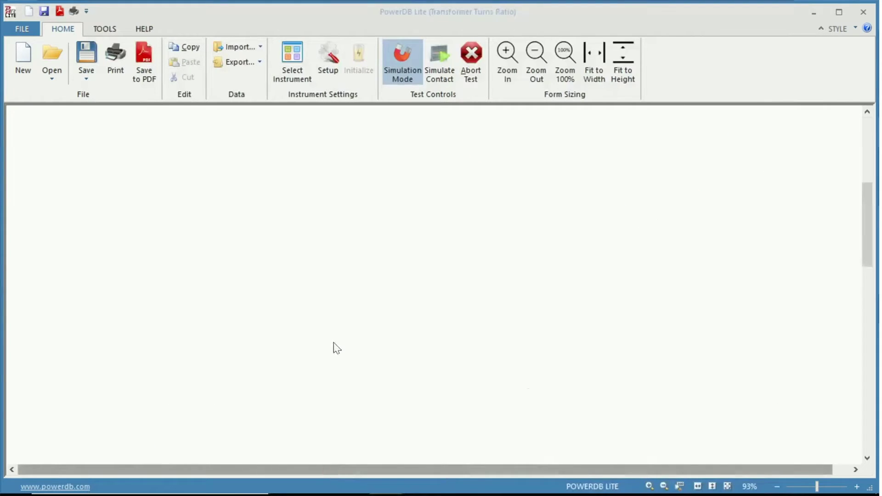
scroll(335, 347, down, 6)
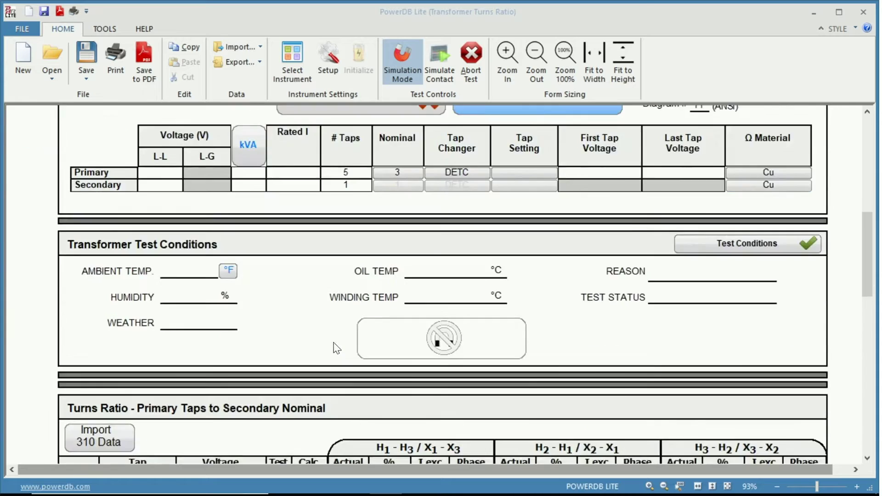
scroll(336, 351, down, 7)
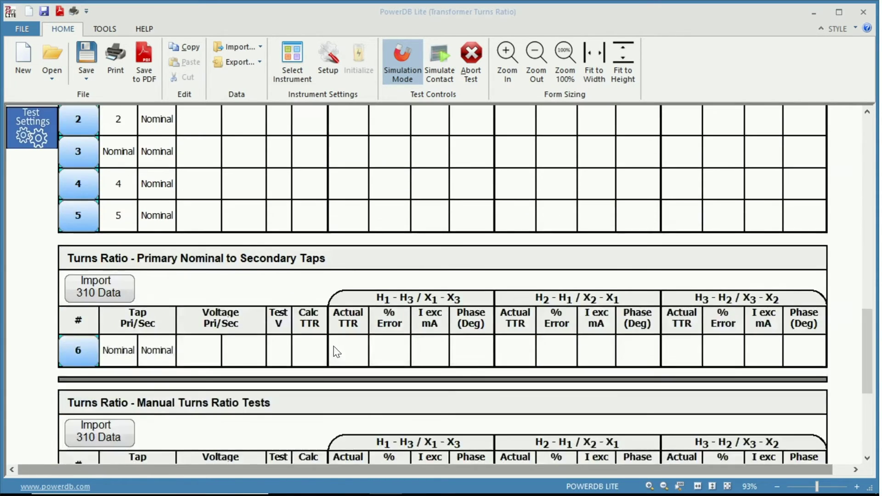
scroll(335, 352, up, 2)
scroll(335, 355, up, 5)
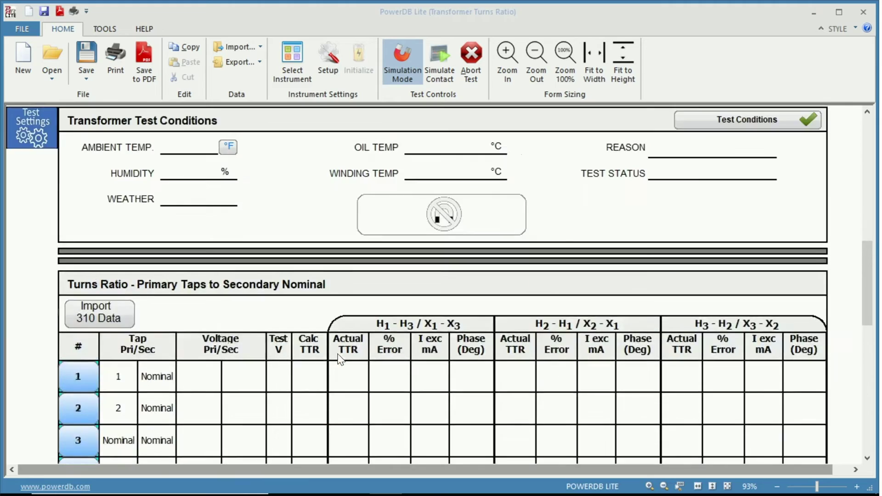
scroll(339, 358, up, 3)
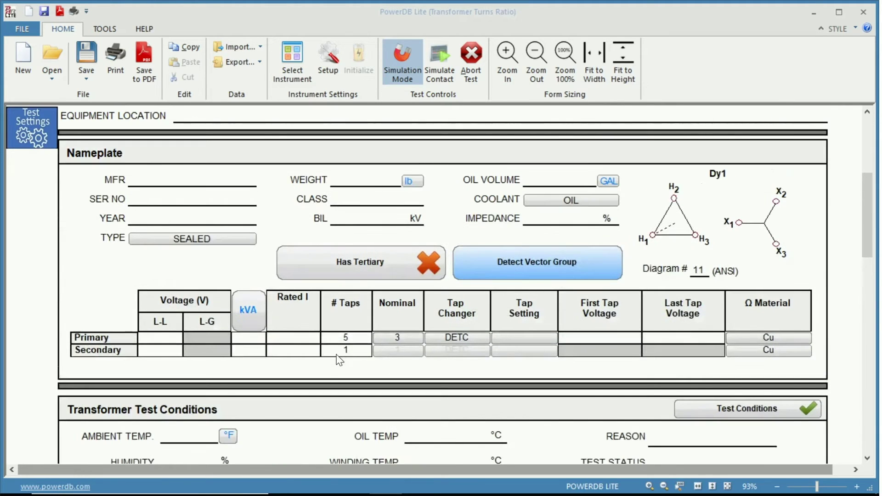
scroll(333, 363, down, 1)
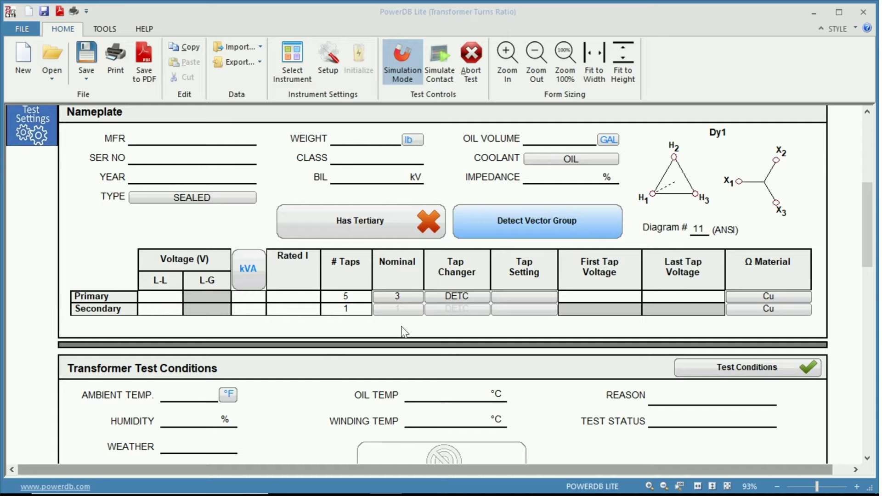
- Enter the nameplate ratings: primary 12000 V, secondary 480 V, and 1000 kVA
click(159, 301)
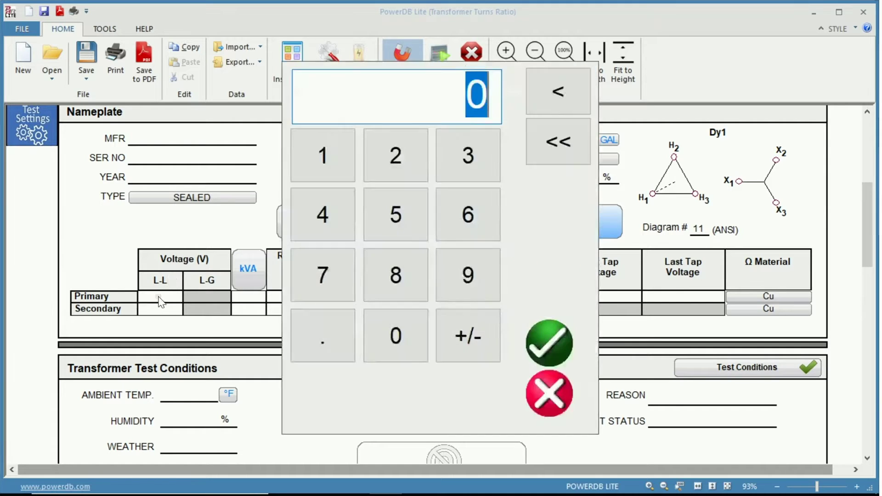
text(12000)
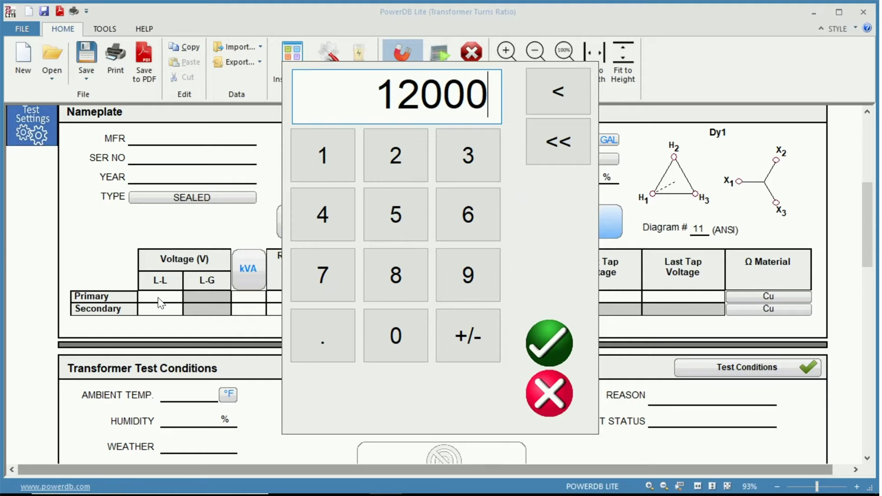
key(Return)
click(159, 314)
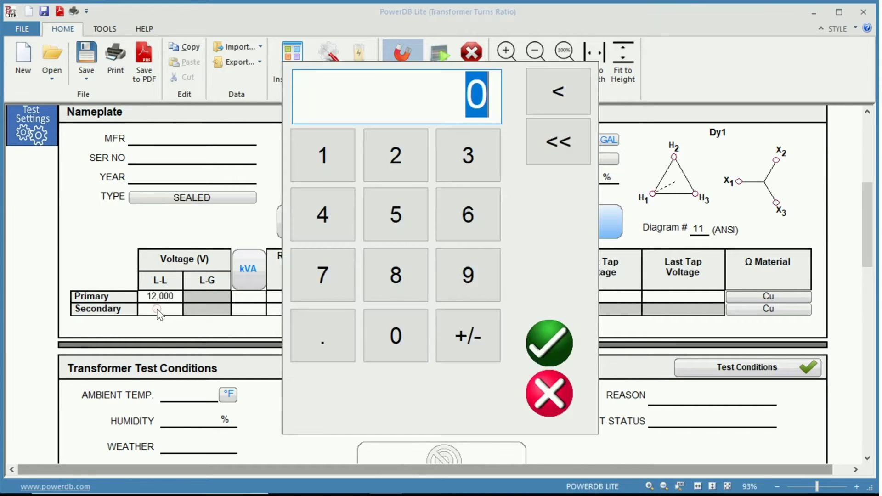
text(4)
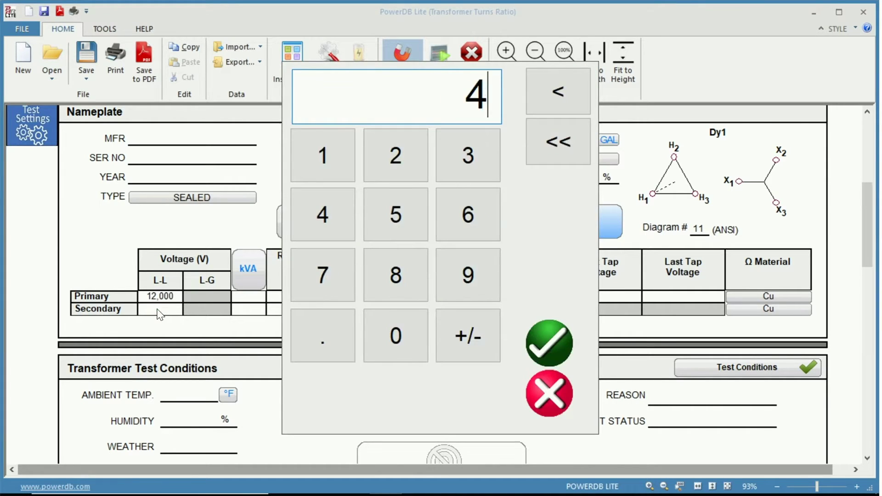
text(80)
key(Return)
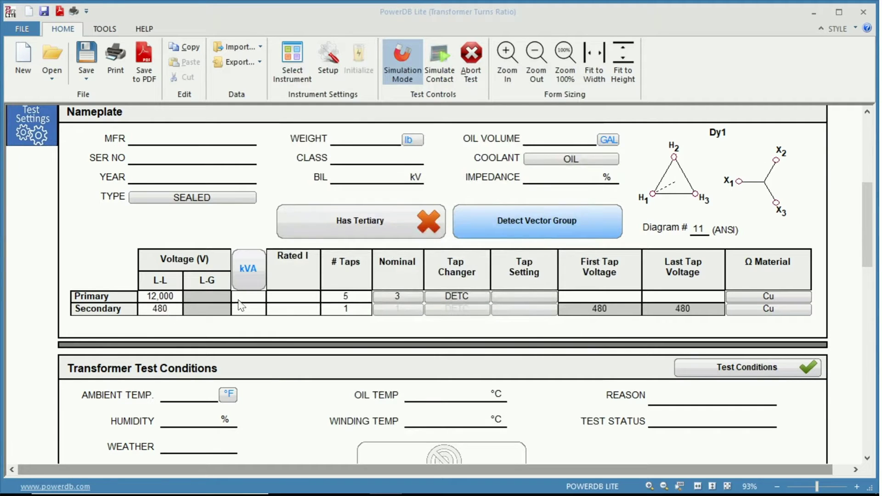
click(246, 298)
text(1000)
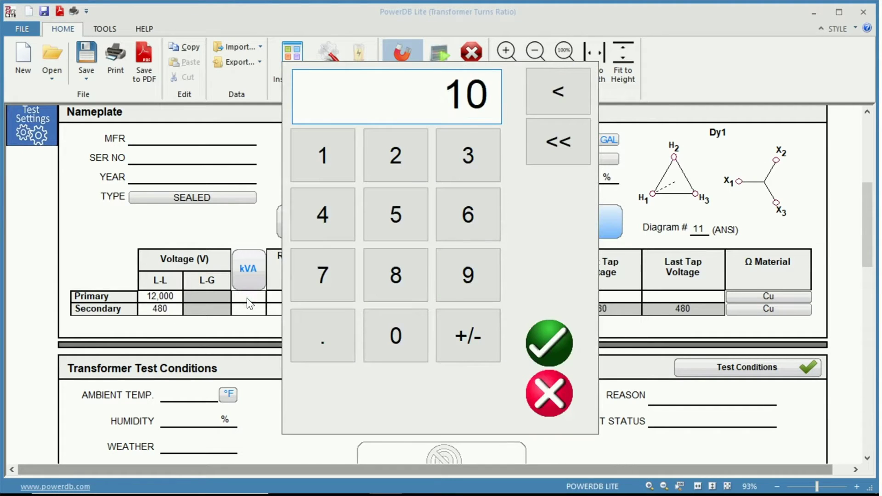
click(550, 343)
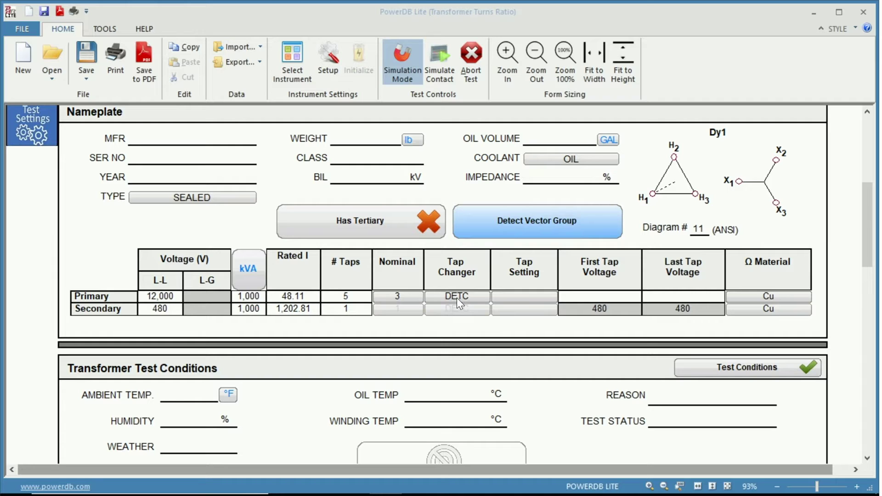
- Set the primary first tap voltage to 13000 and the last tap voltage to 11000
click(595, 303)
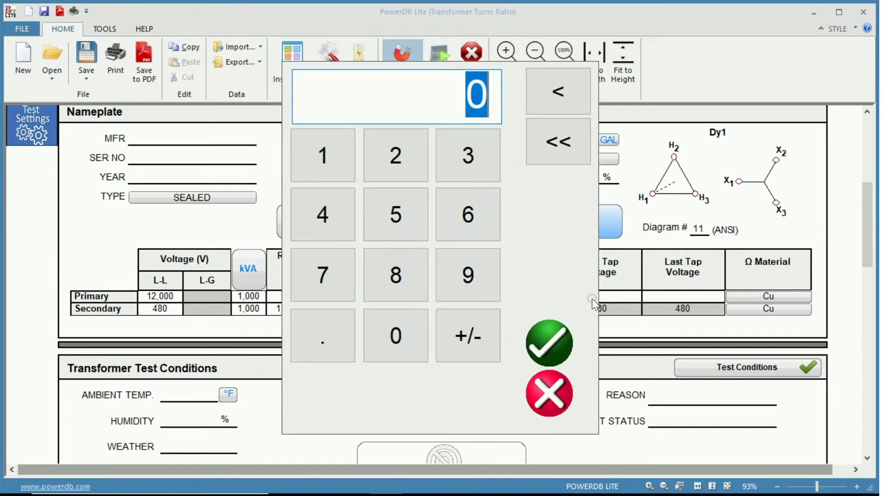
text(13)
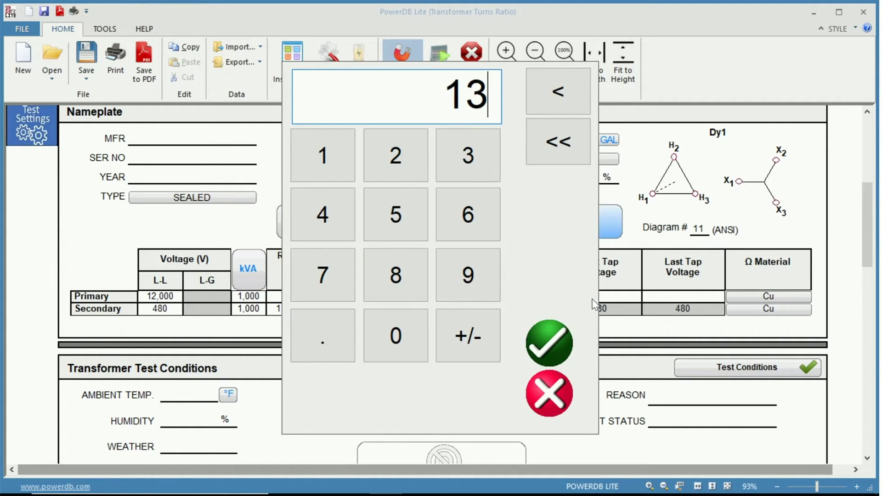
text(,00)
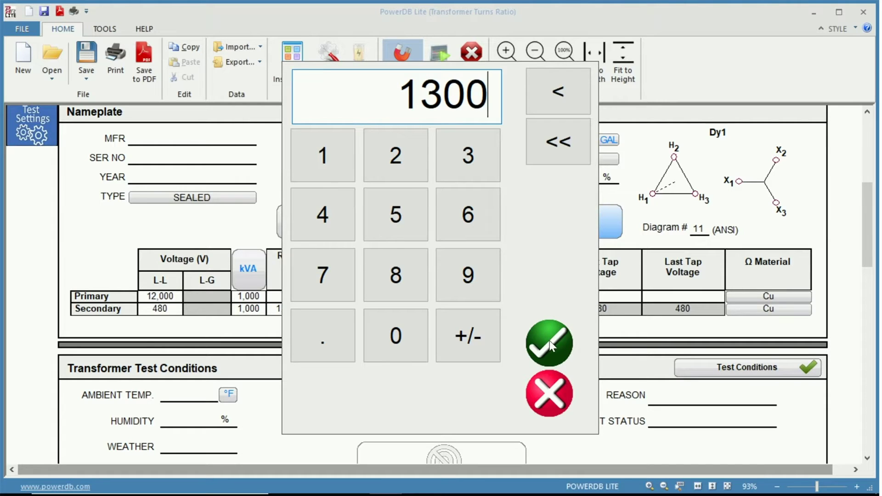
text(0)
click(550, 346)
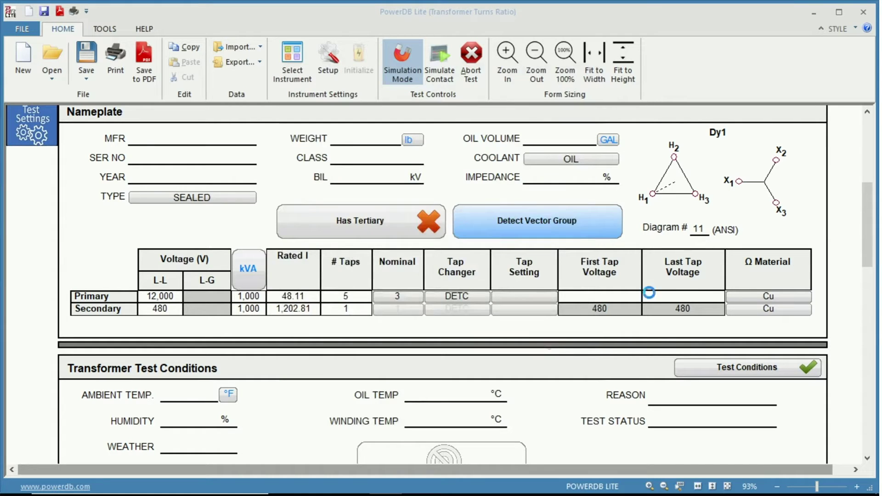
click(687, 295)
text(1)
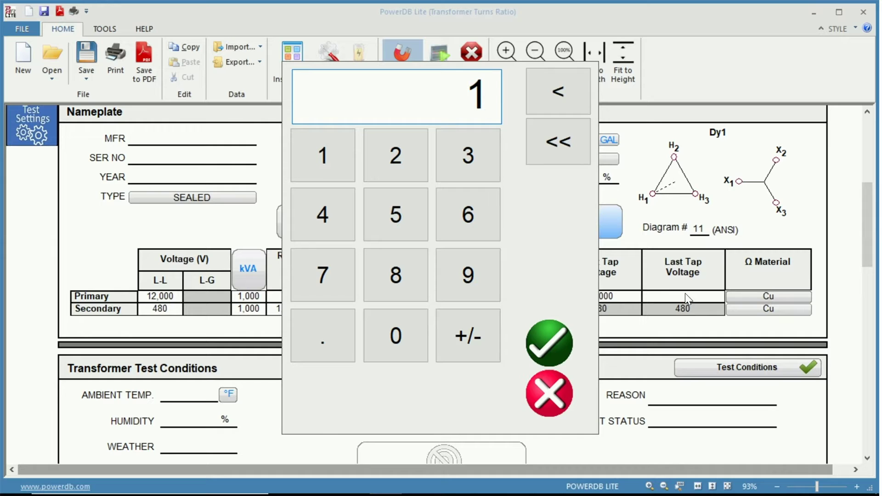
text(1000)
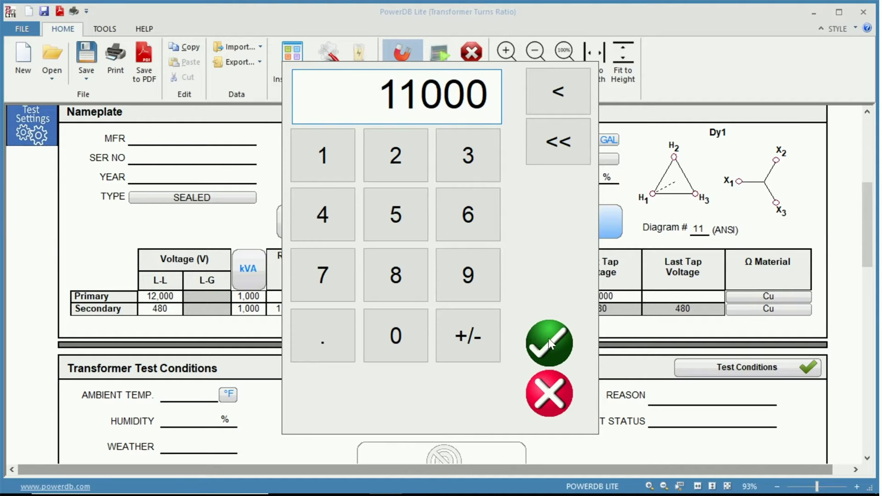
click(550, 343)
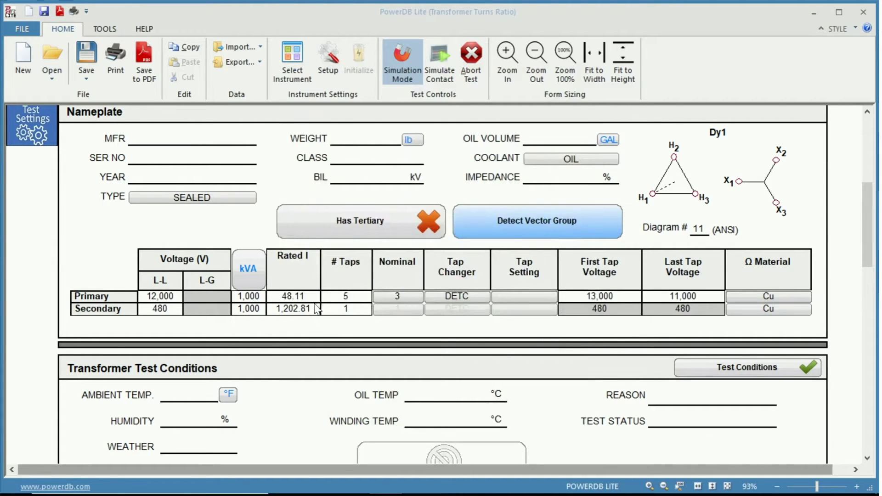
scroll(316, 309, down, 5)
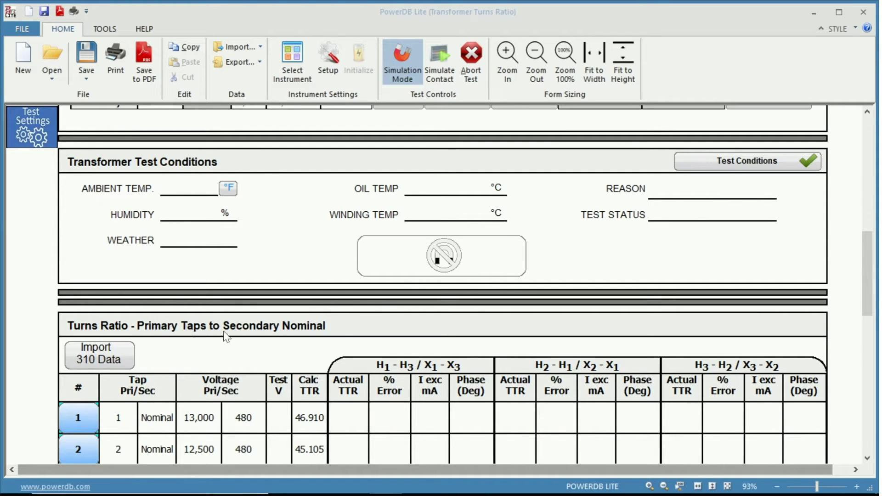
scroll(260, 327, down, 1)
scroll(259, 328, down, 2)
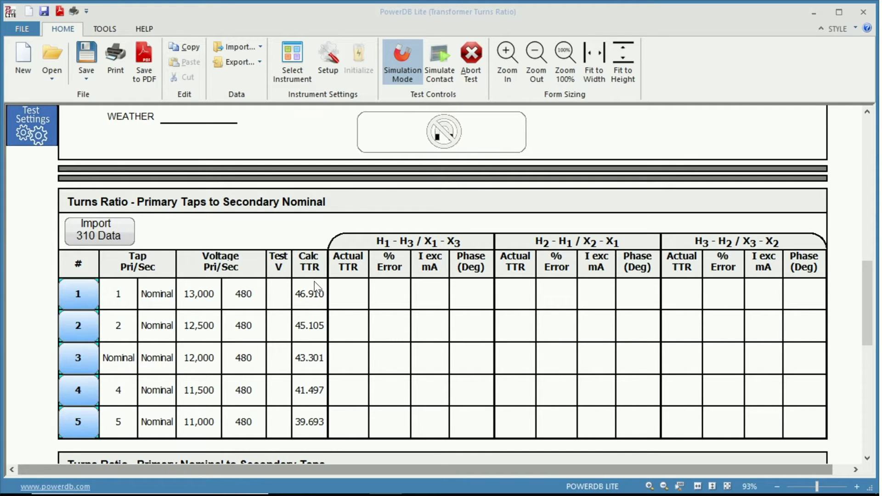
scroll(44, 341, down, 5)
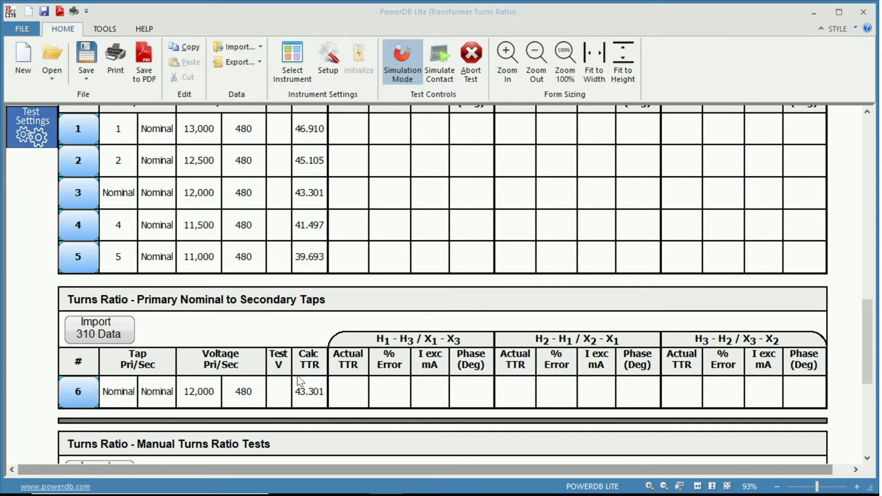
scroll(297, 377, up, 10)
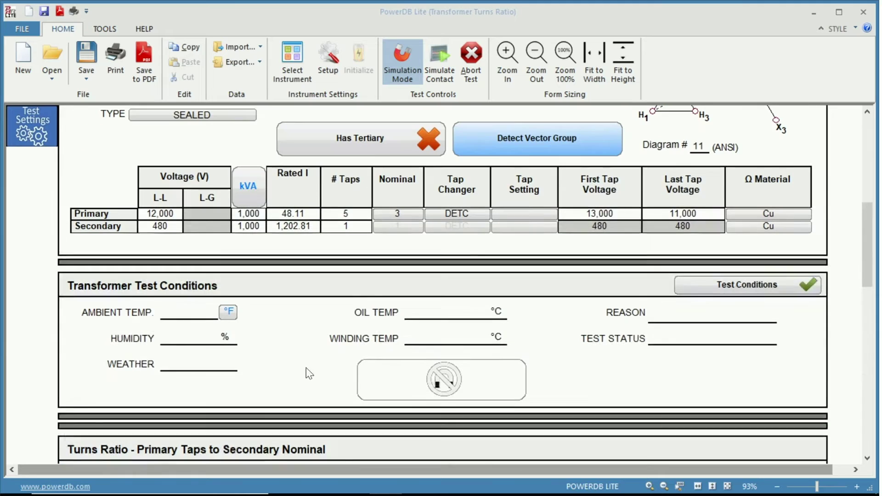
- Give the secondary winding 33 taps with an OLTC tap changer
click(351, 226)
text(33)
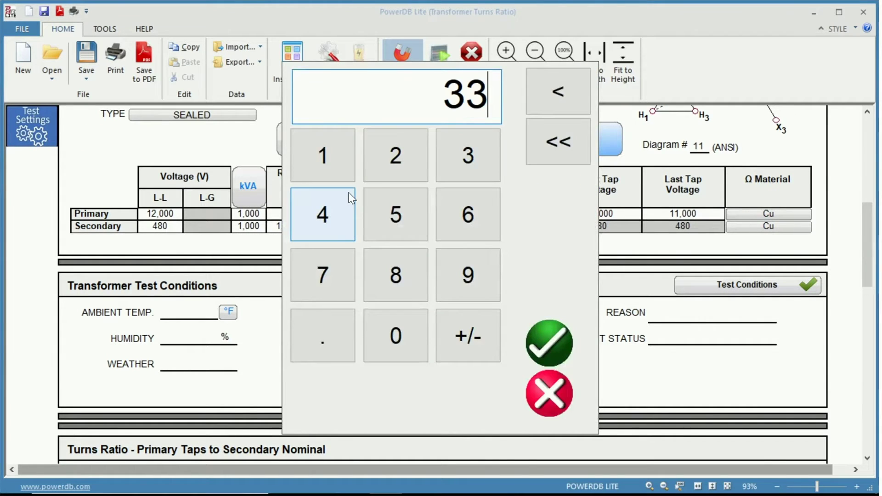
click(537, 348)
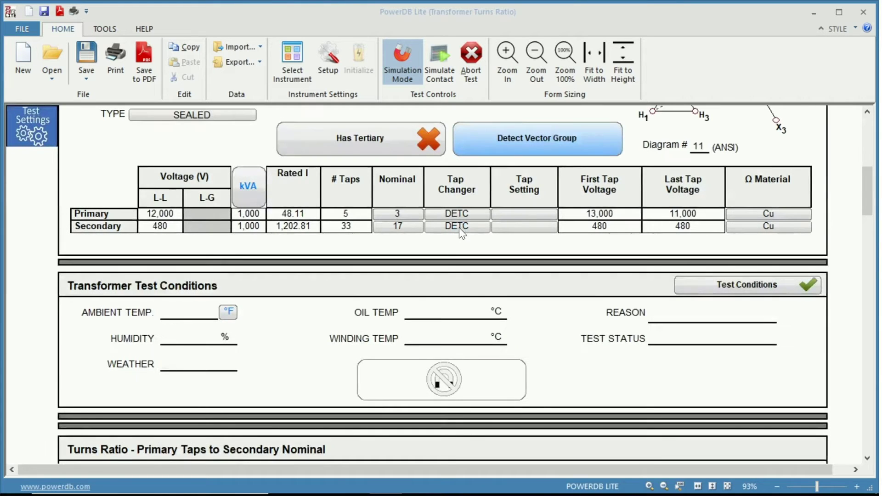
click(461, 227)
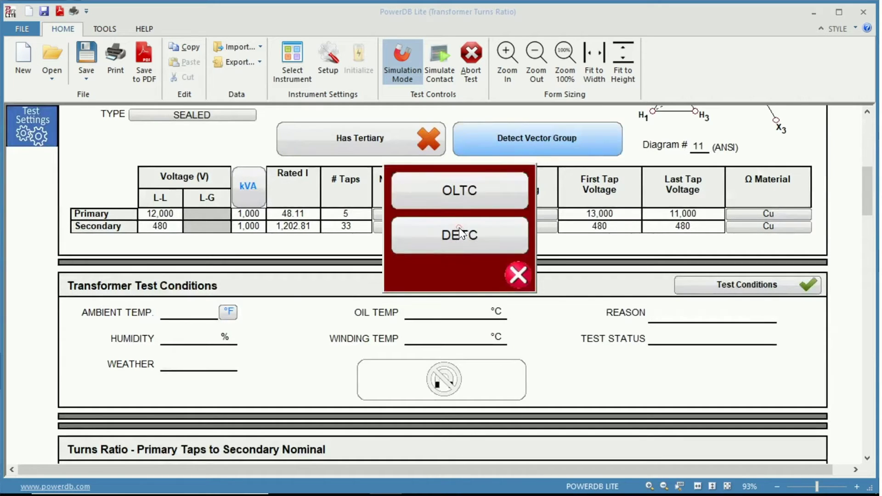
click(462, 191)
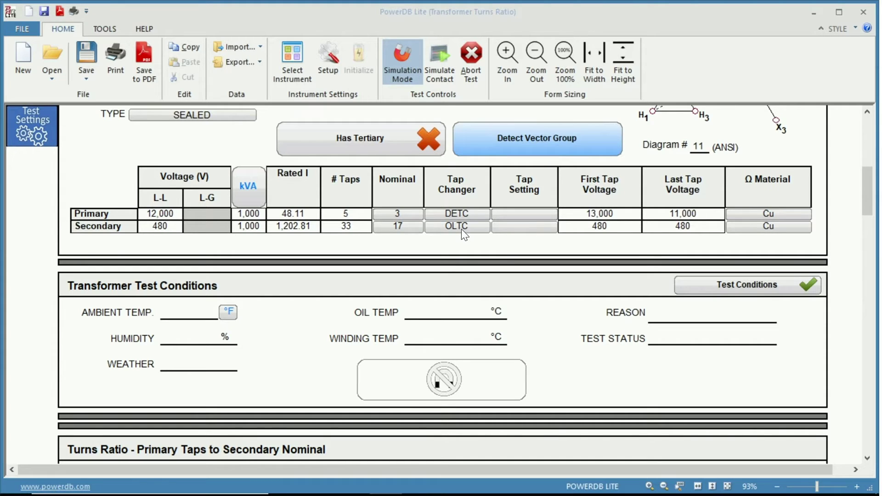
- Set the secondary first tap voltage to 600 and the last tap voltage to 200
click(604, 229)
text(600)
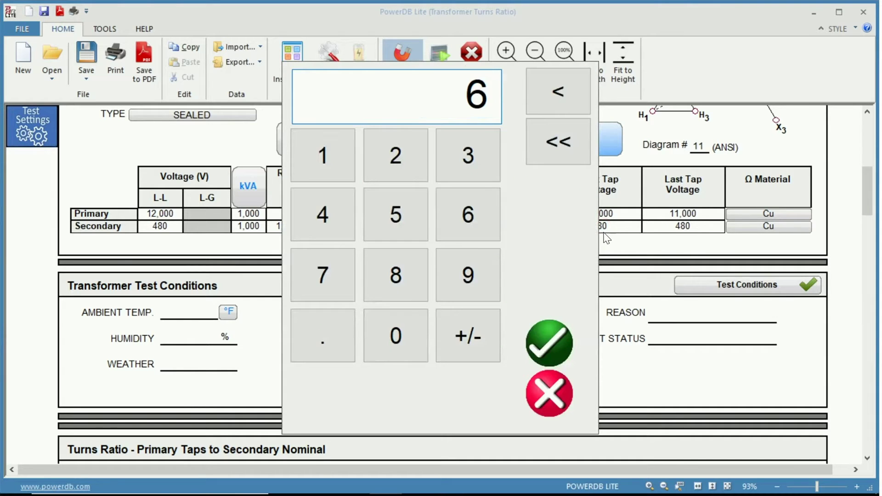
click(538, 352)
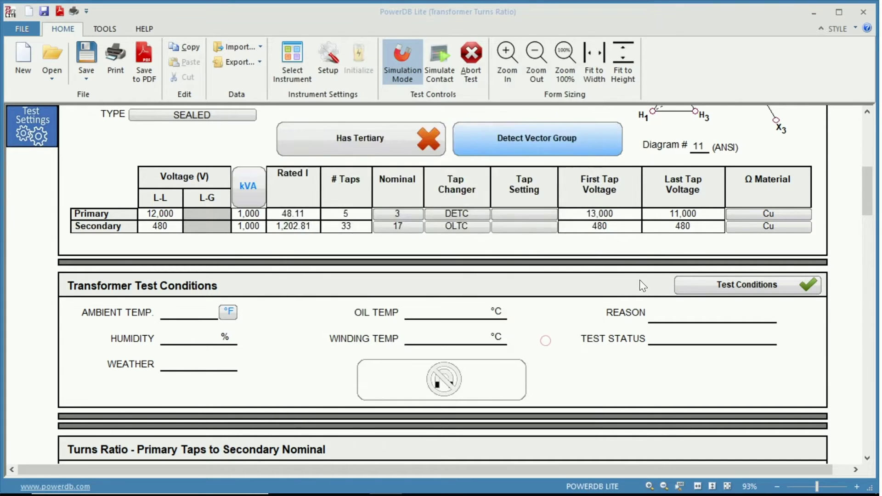
click(684, 227)
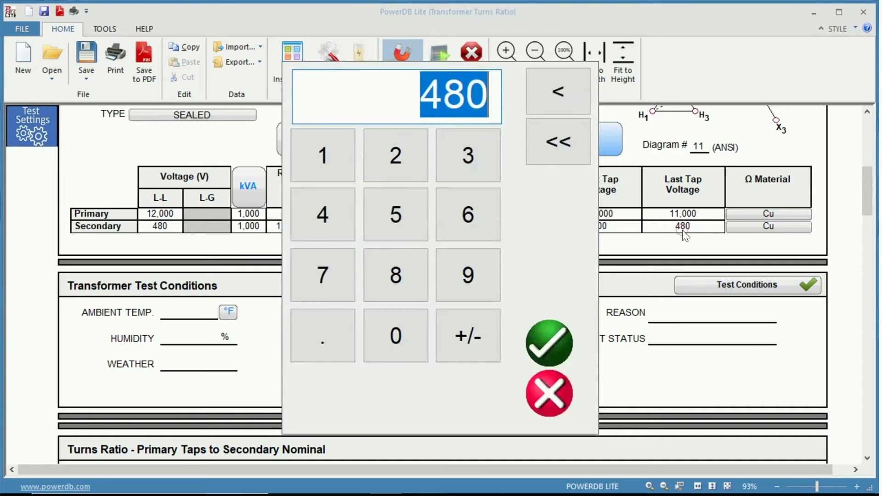
text(2,)
text(00)
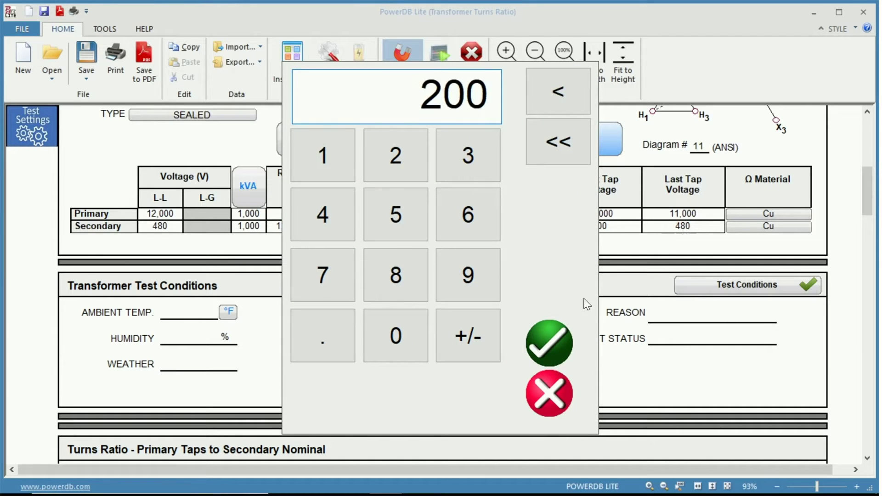
click(548, 344)
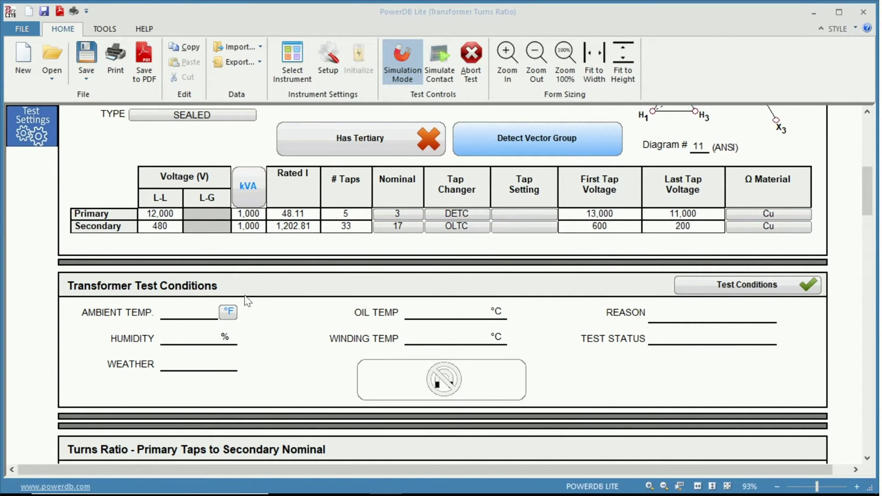
scroll(29, 334, down, 2)
scroll(24, 337, down, 10)
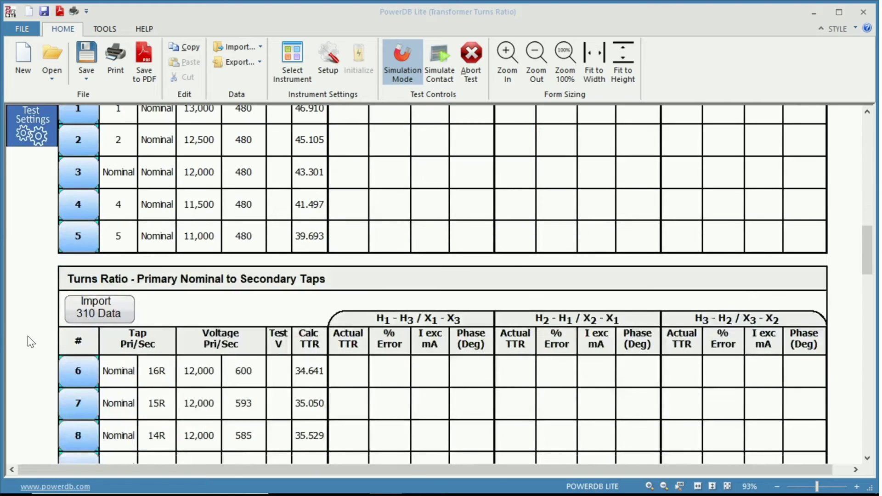
scroll(28, 337, down, 2)
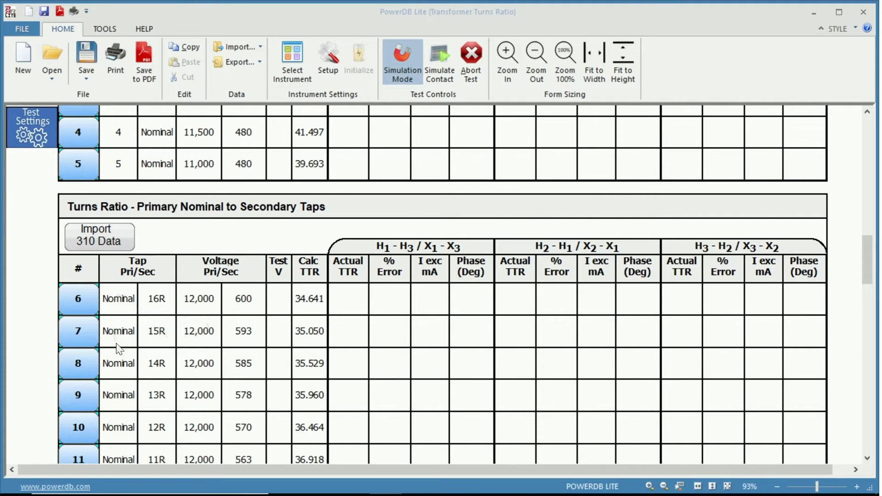
scroll(120, 352, down, 4)
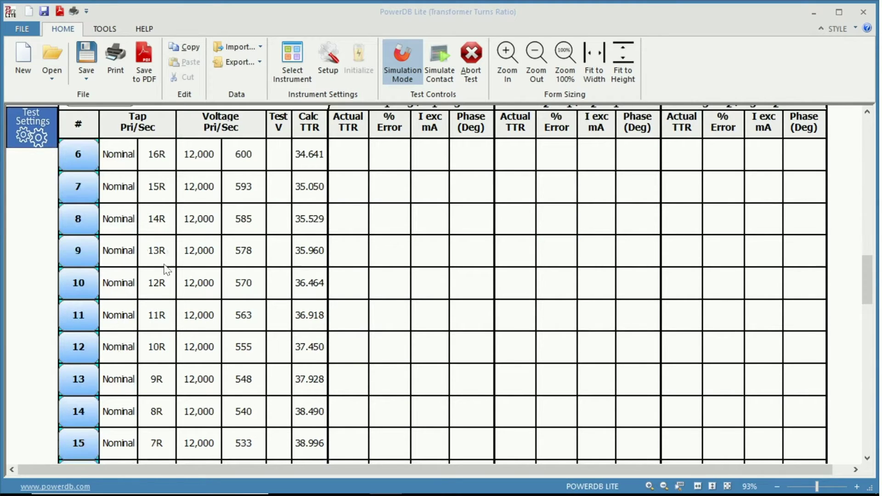
scroll(156, 294, down, 4)
scroll(155, 294, down, 6)
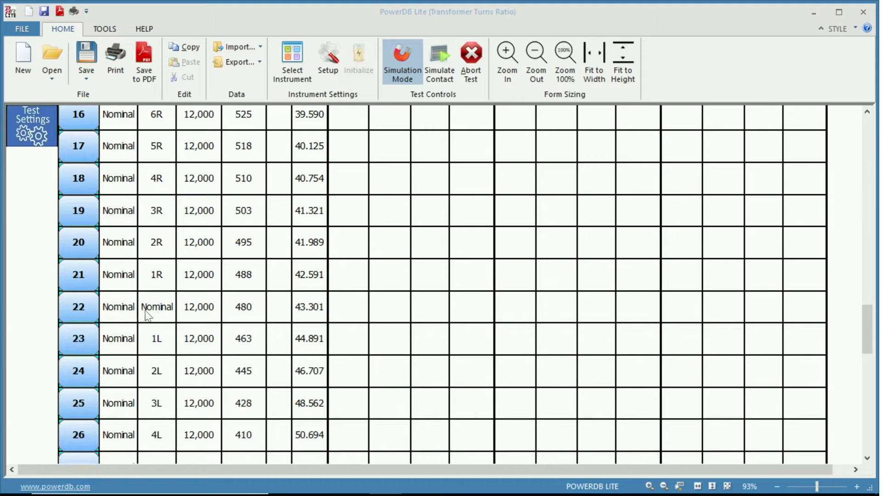
scroll(156, 305, down, 2)
scroll(157, 306, down, 12)
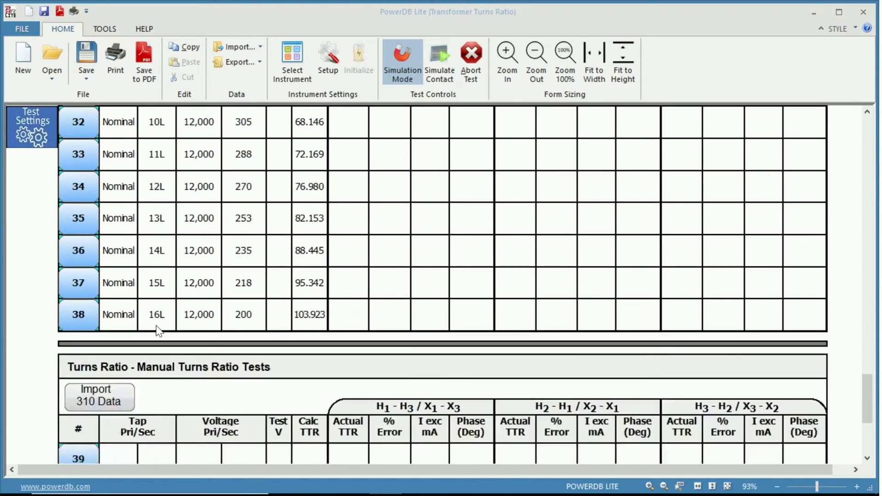
scroll(223, 317, up, 10)
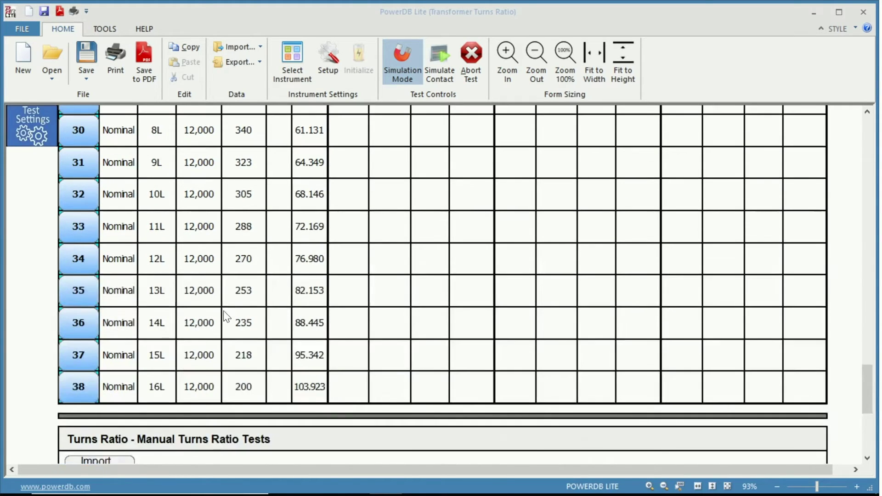
scroll(202, 361, up, 8)
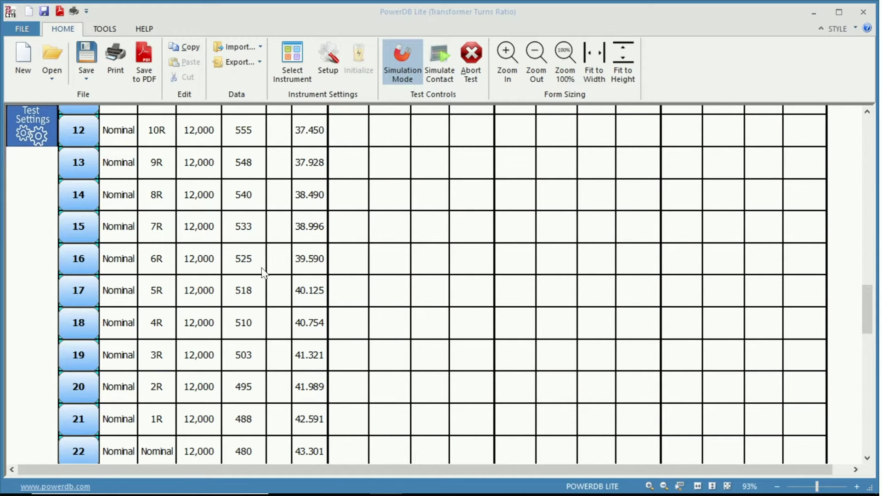
scroll(305, 222, up, 6)
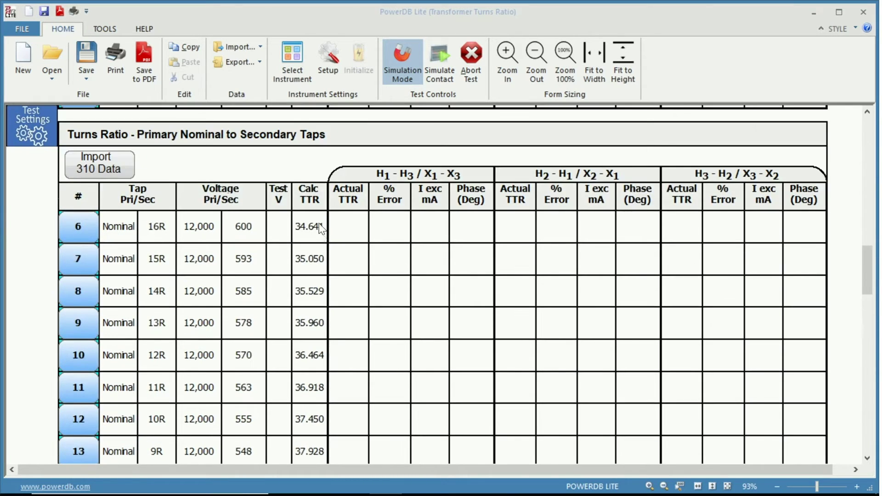
scroll(314, 256, up, 6)
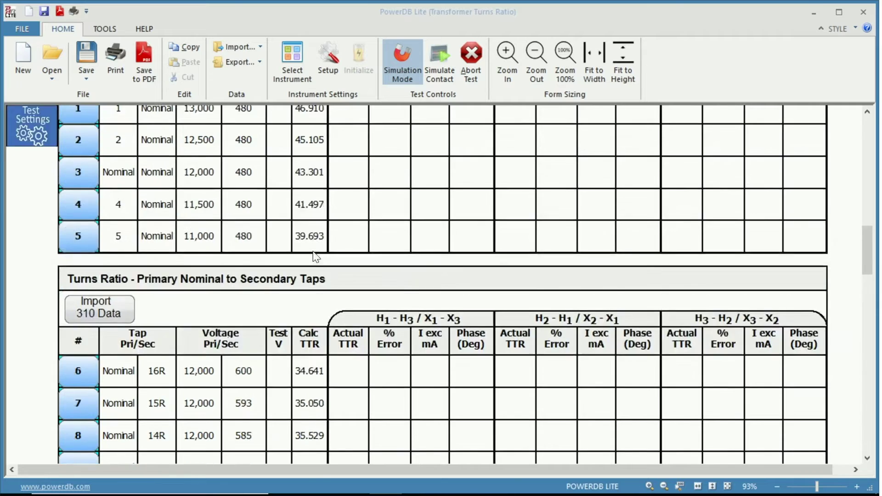
scroll(315, 256, up, 2)
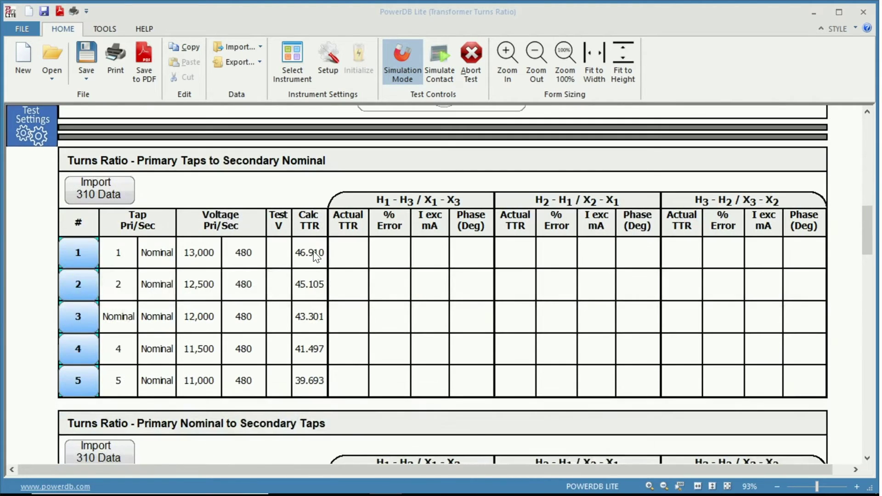
- Dismiss the Import 310 Data dialog without importing, then run the row 1 tap test
click(97, 192)
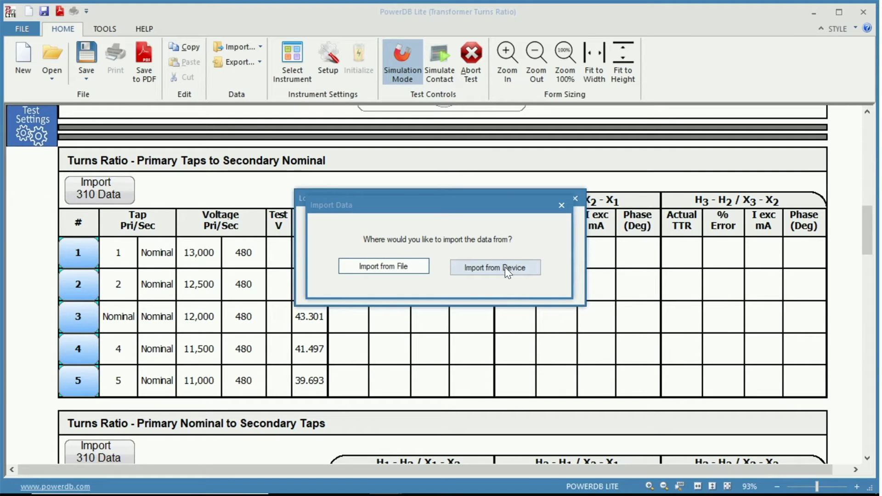
click(561, 205)
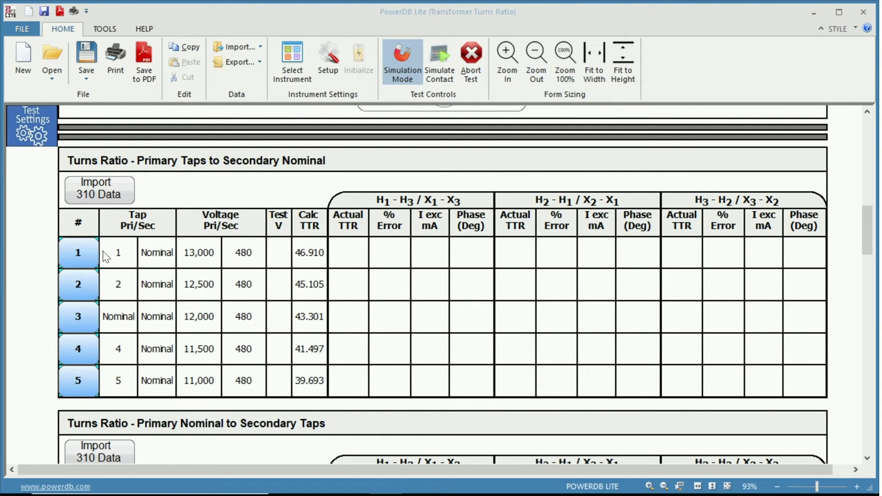
click(84, 252)
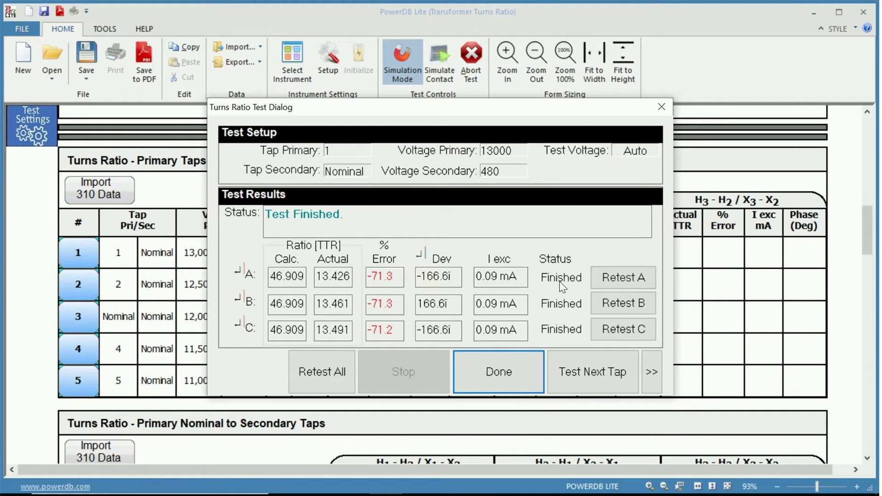
- Retest phase A and then all phases for tap 1, then start testing the next tap
click(622, 277)
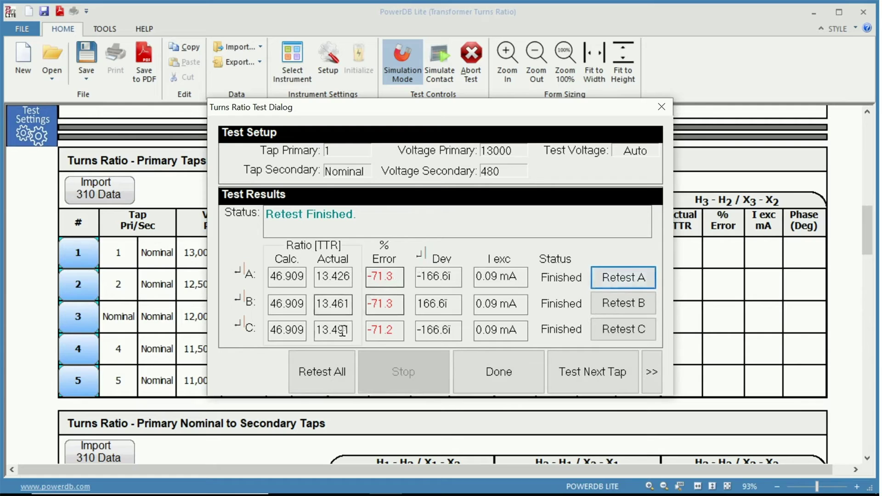
click(321, 371)
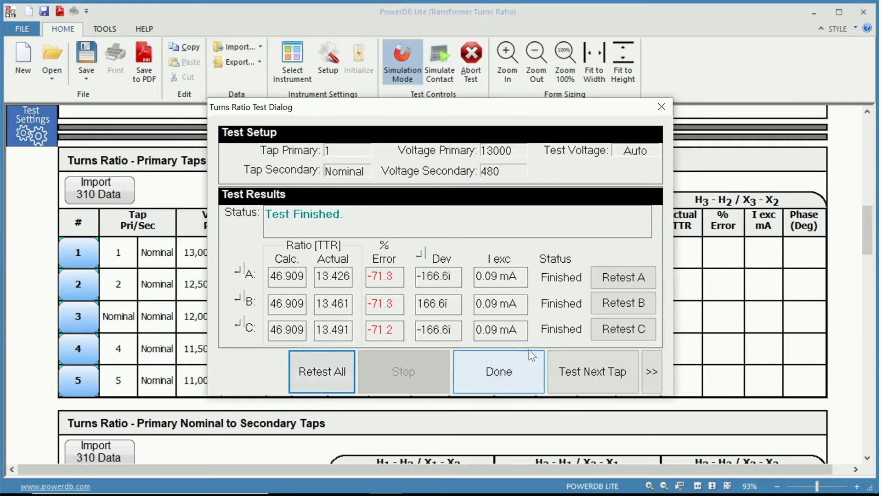
click(602, 379)
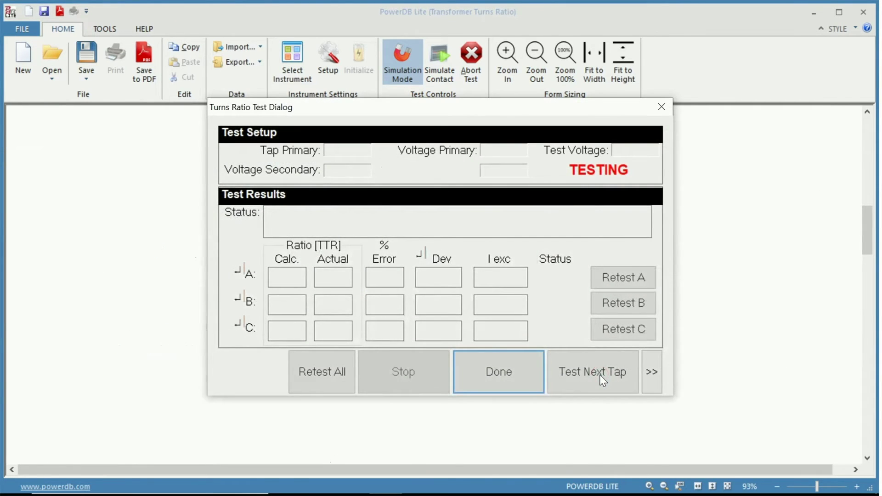
- Cancel the Save As dialog, expand and reposition the test log, and accept tap 2's results
click(495, 377)
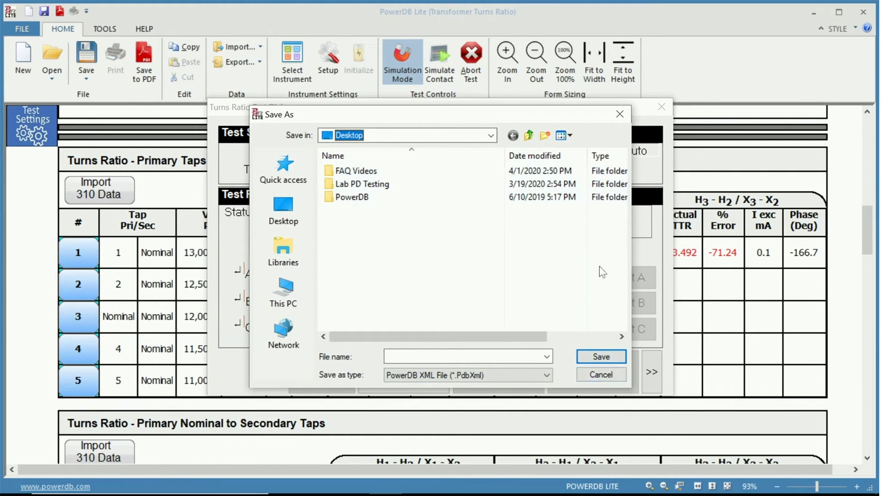
click(600, 380)
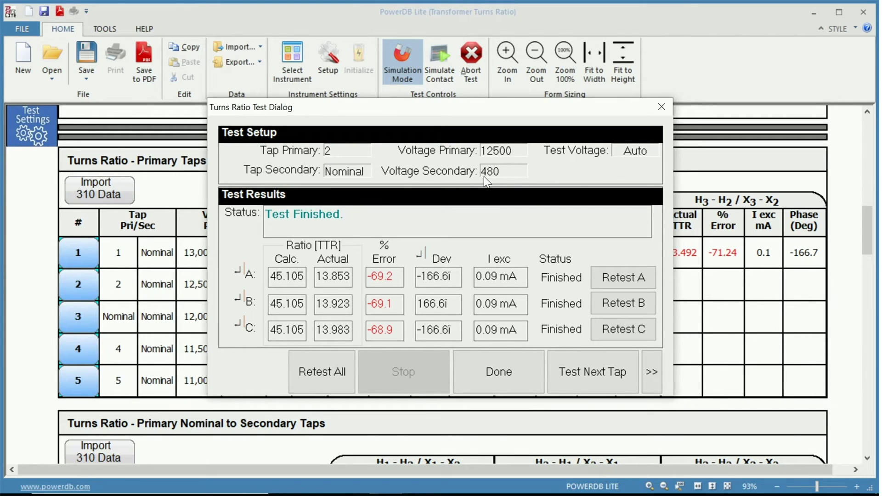
click(657, 373)
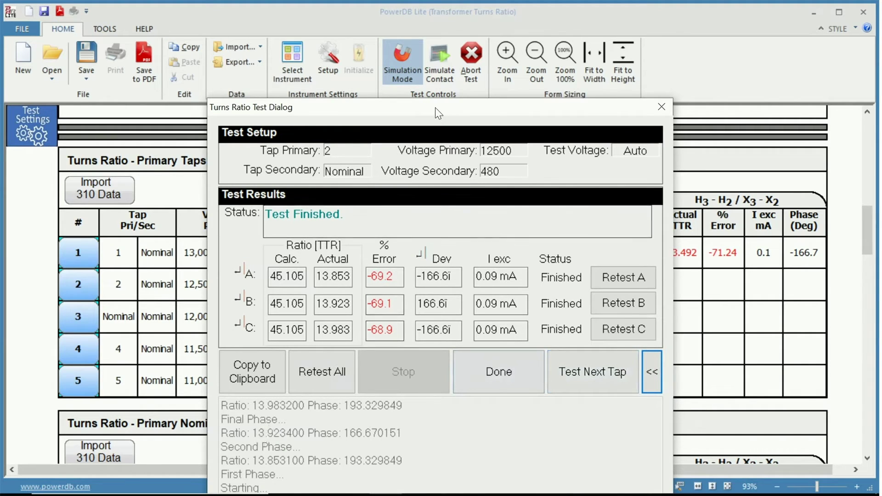
drag(433, 102, 432, 40)
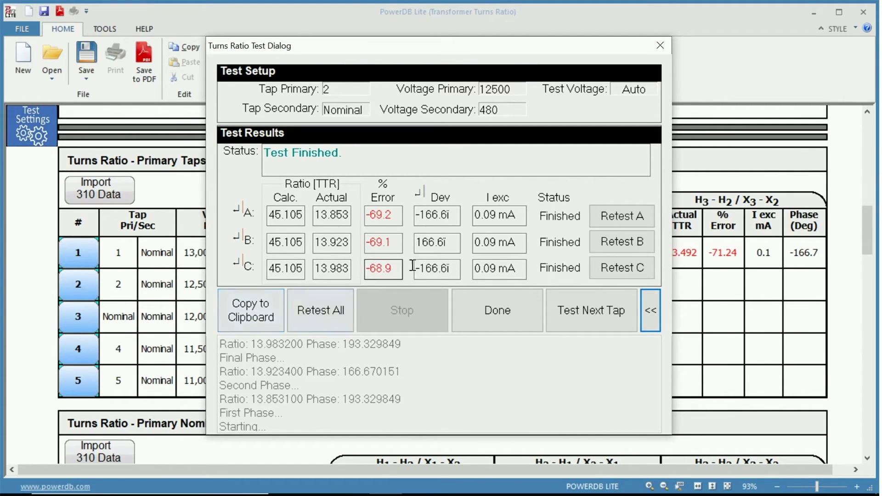
click(500, 312)
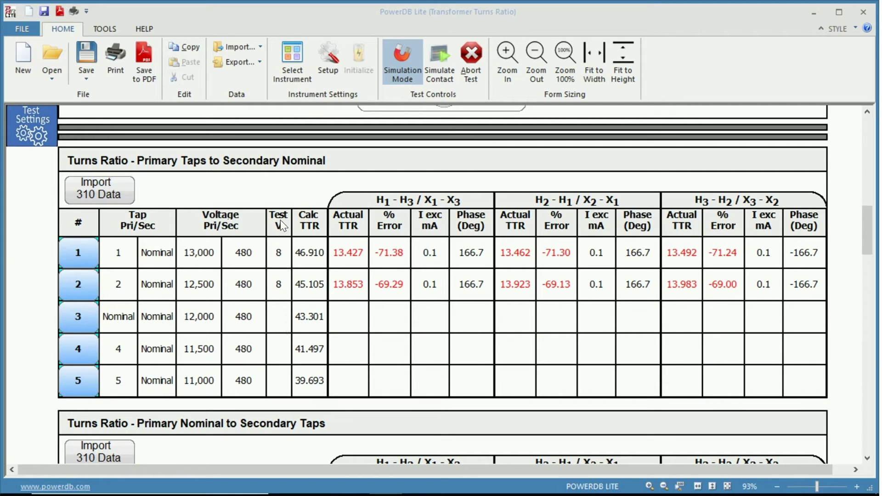
click(280, 317)
scroll(280, 316, up, 5)
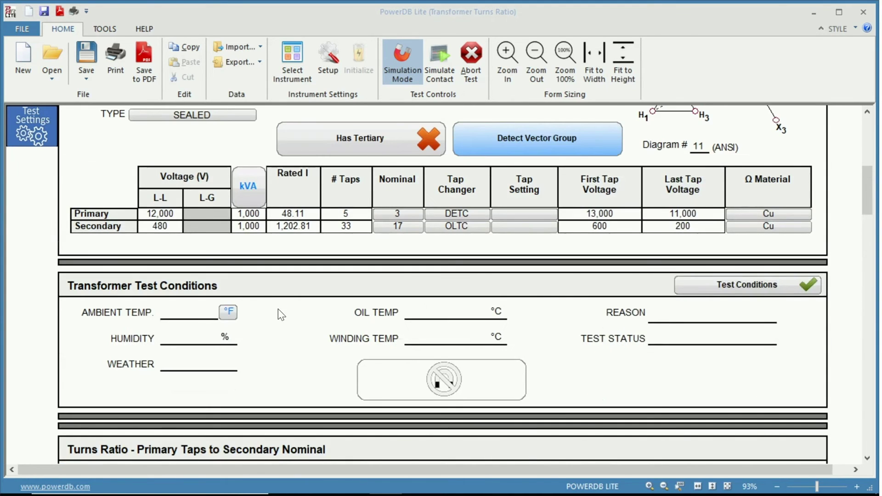
scroll(284, 324, down, 4)
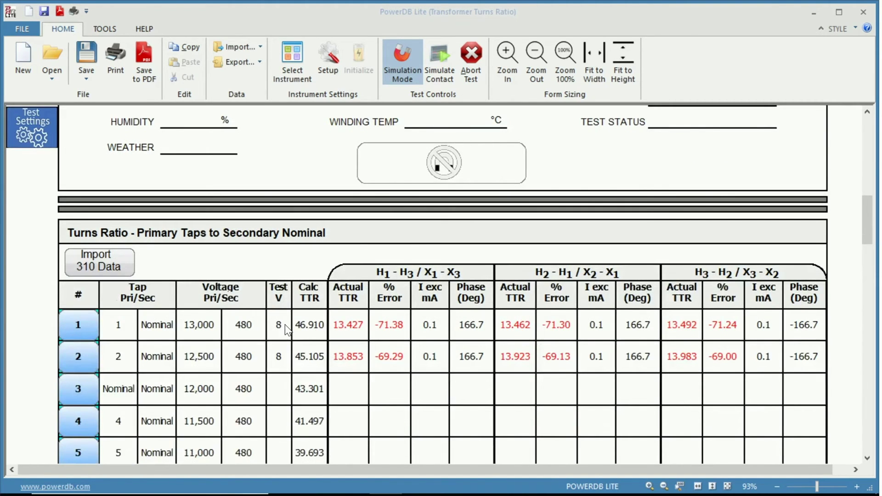
scroll(285, 324, down, 1)
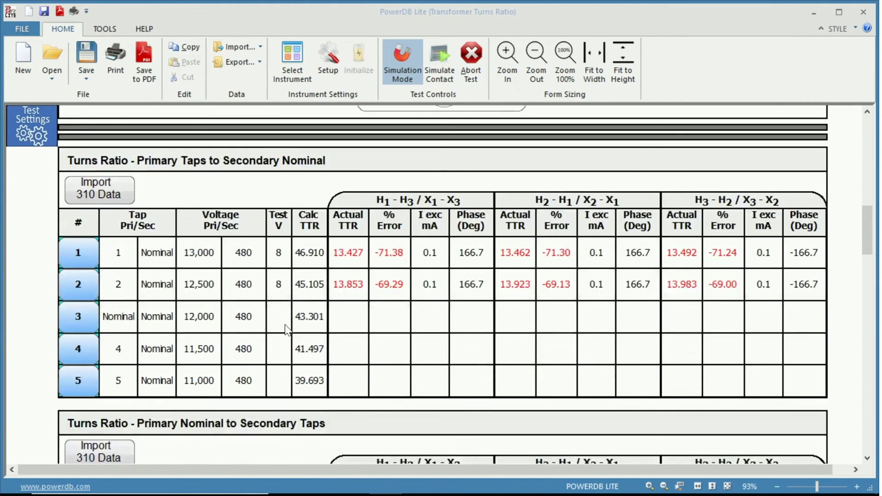
click(35, 128)
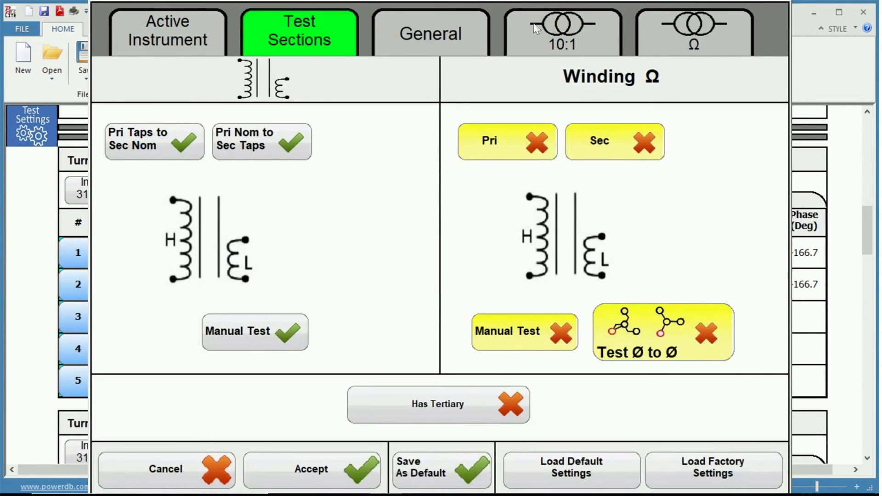
click(561, 30)
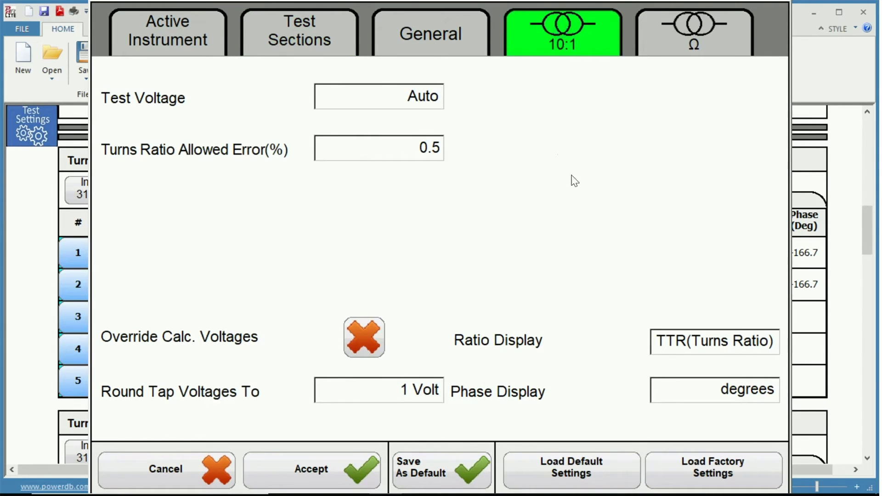
click(432, 96)
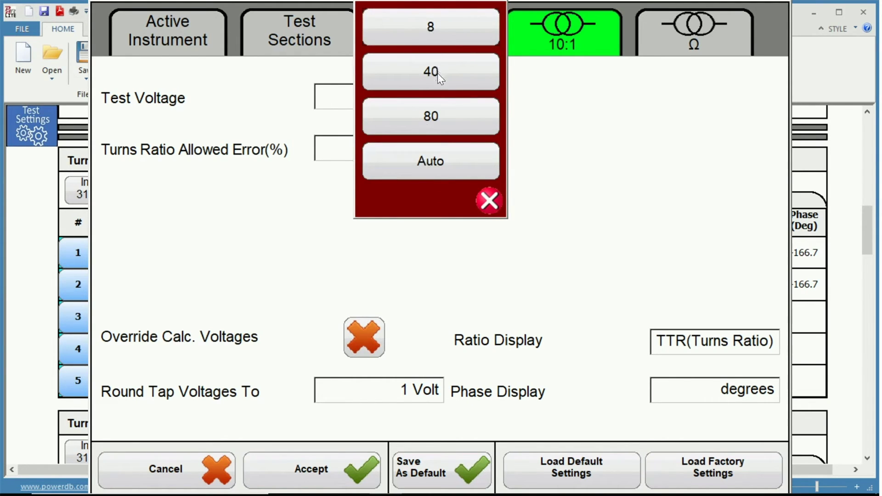
click(488, 196)
click(338, 471)
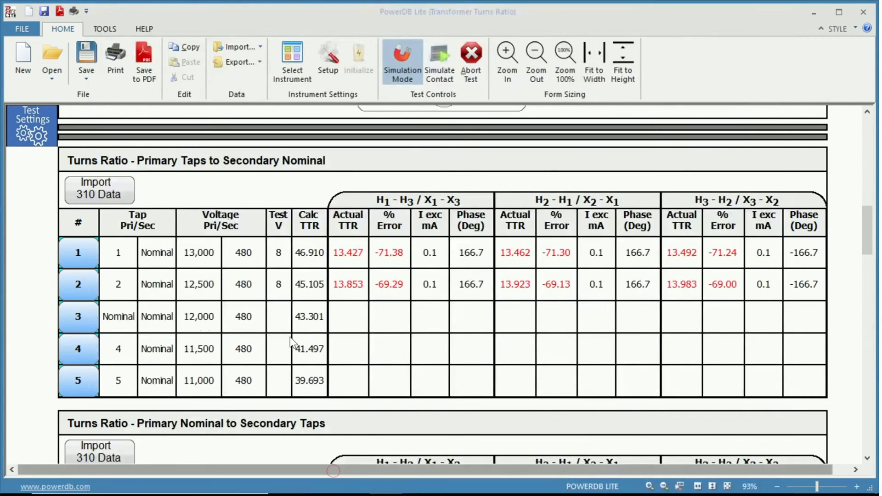
- Run the Primary Nominal to Secondary Taps test for row 6 (16R) and record its results
scroll(124, 229, down, 5)
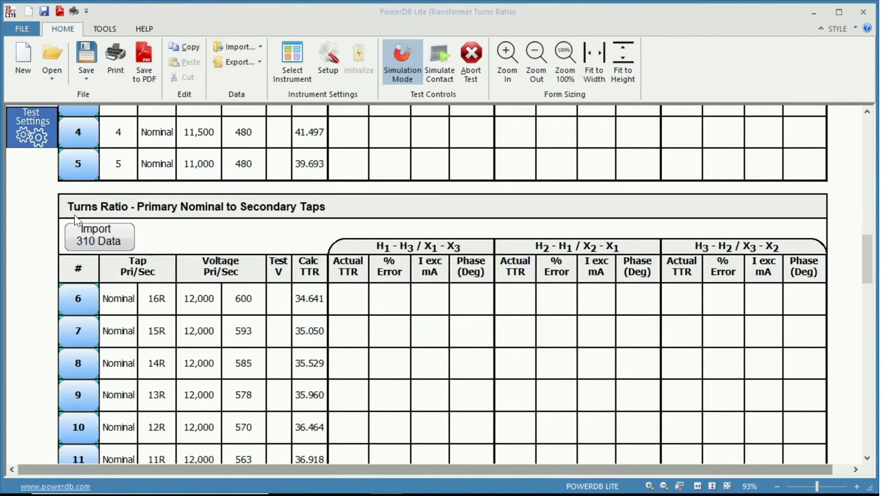
scroll(51, 272, down, 2)
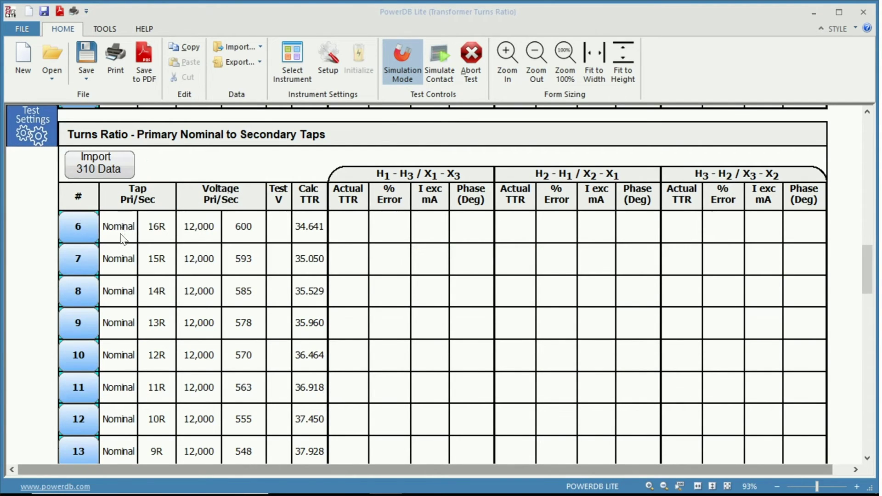
scroll(125, 298, down, 2)
scroll(125, 297, down, 2)
scroll(123, 297, up, 4)
scroll(160, 232, down, 2)
scroll(159, 232, up, 2)
scroll(157, 232, down, 2)
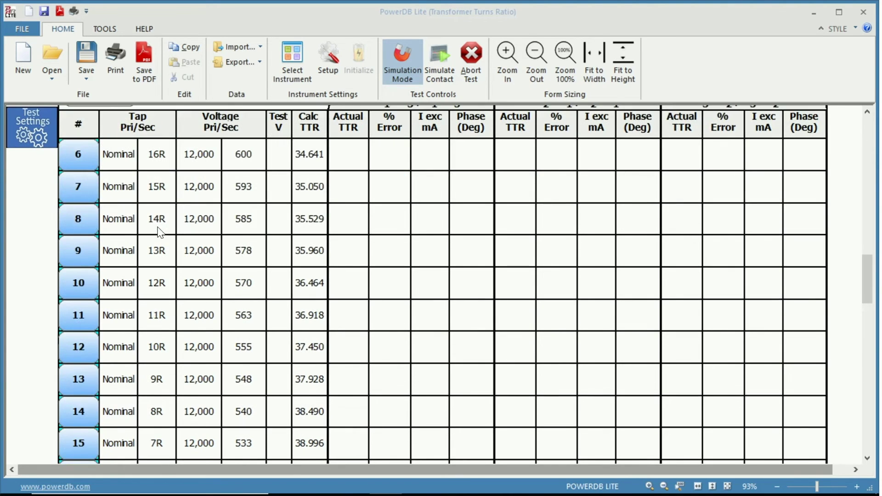
click(79, 154)
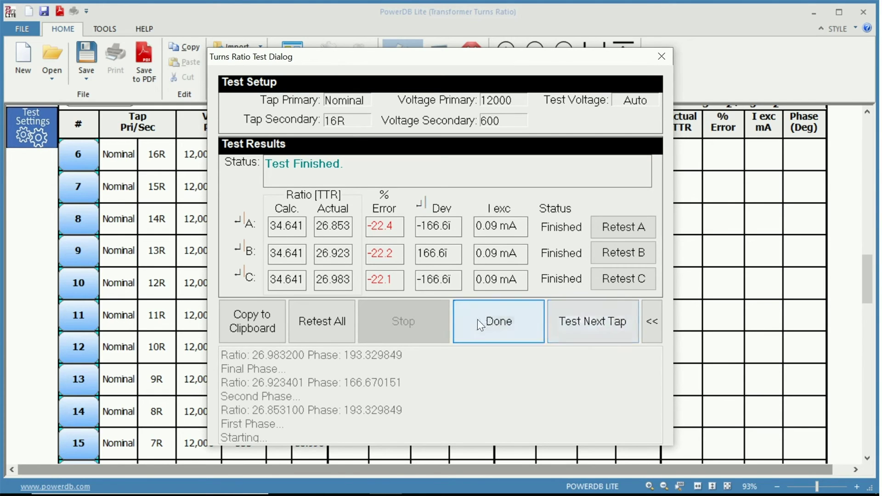
click(488, 324)
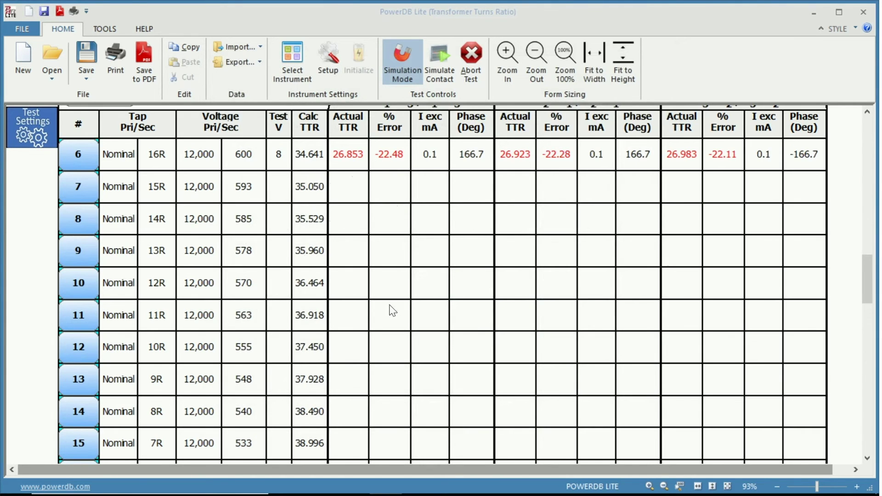
- Set both primary and secondary taps of manual row 39 to 'nominal'
scroll(394, 307, down, 5)
scroll(395, 308, down, 9)
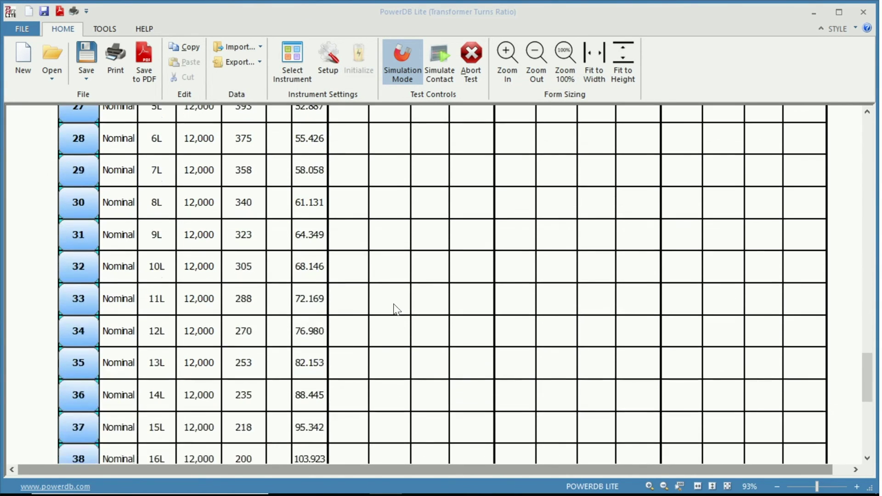
scroll(395, 309, up, 1)
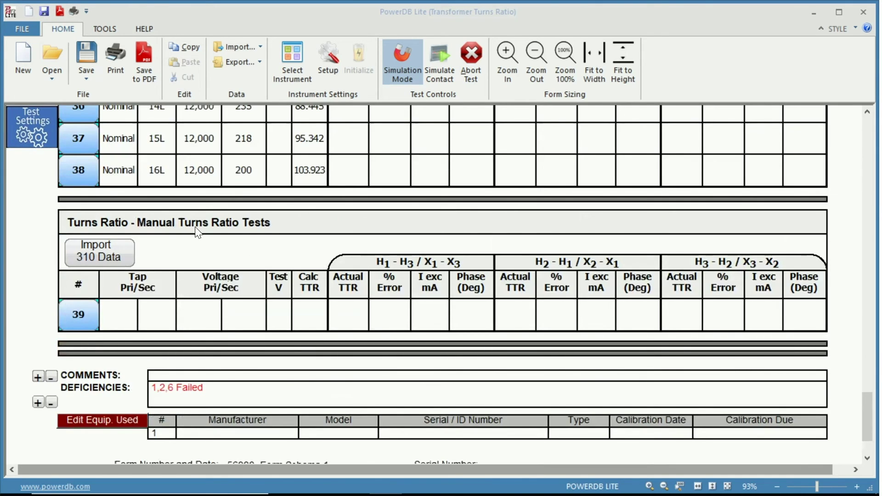
click(121, 315)
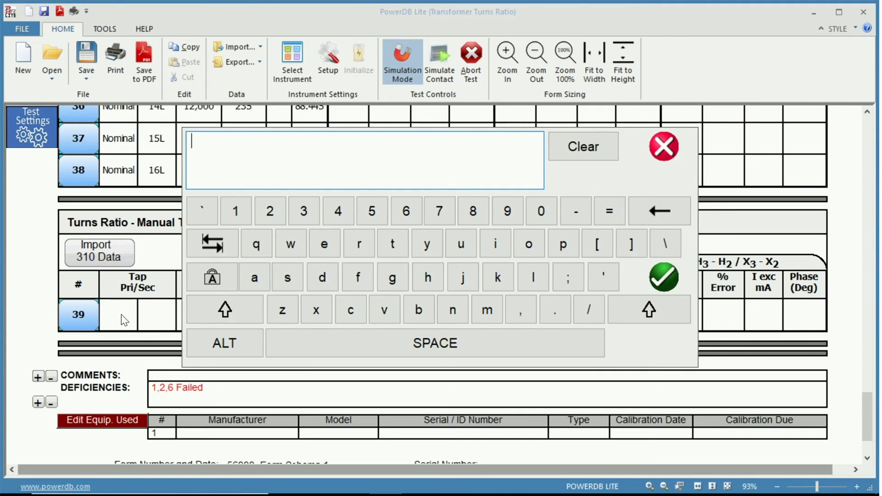
text(nominal)
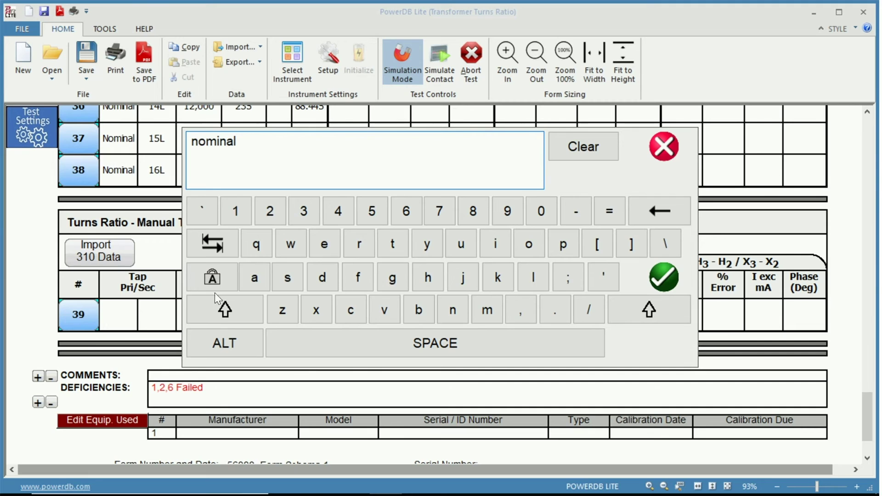
click(664, 279)
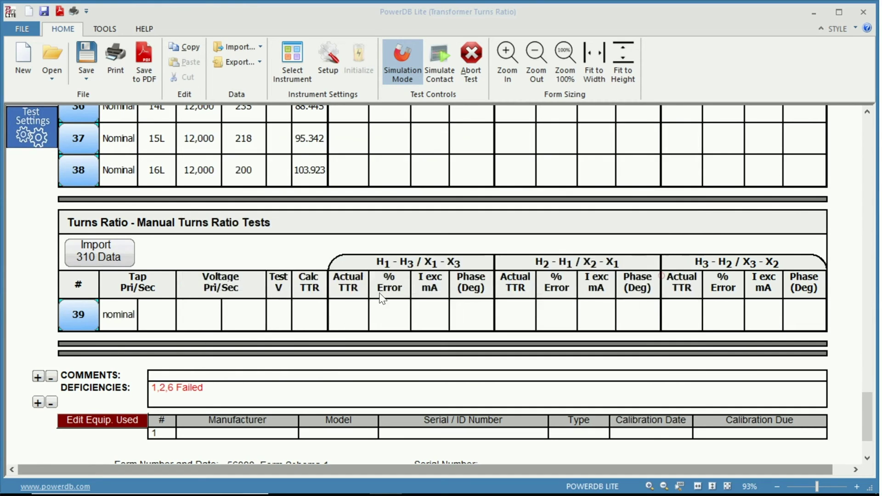
click(156, 320)
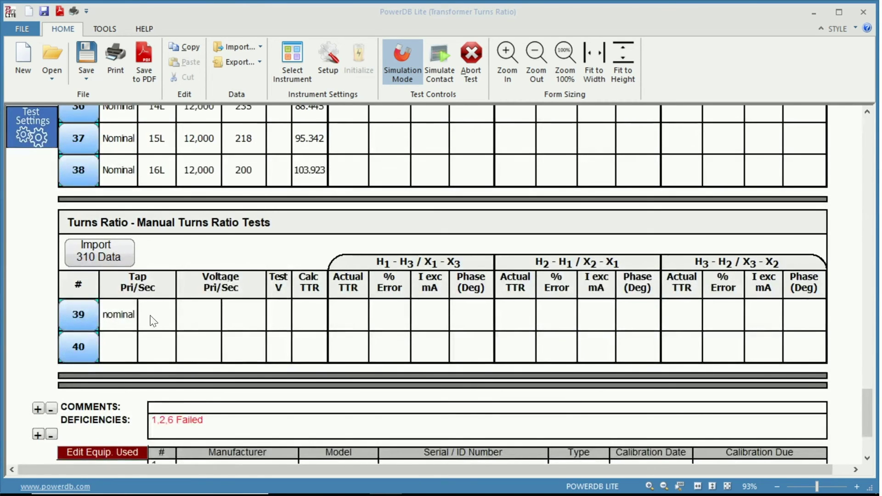
click(151, 316)
text(nominal)
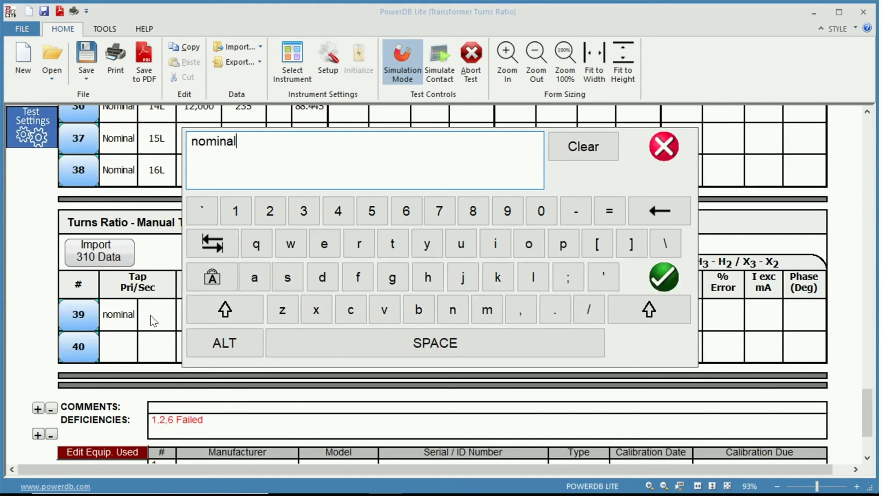
key(Return)
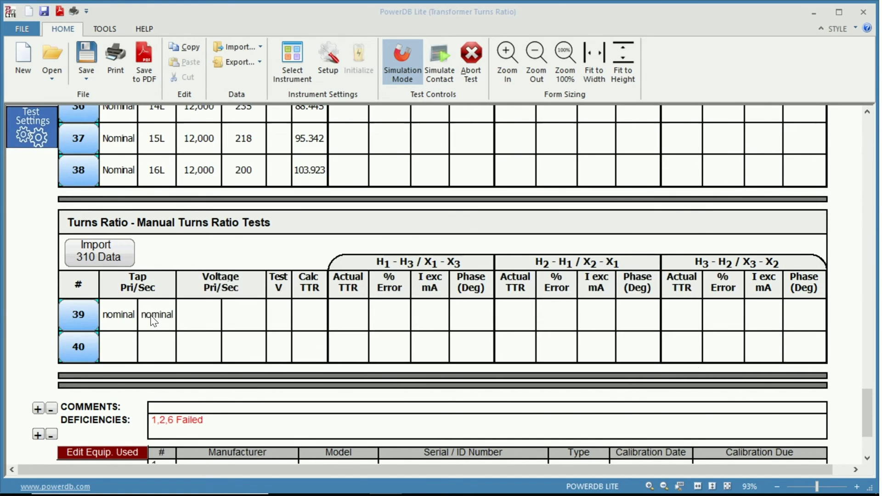
- Enter row 39's primary voltage 12000 and secondary voltage 480
click(189, 316)
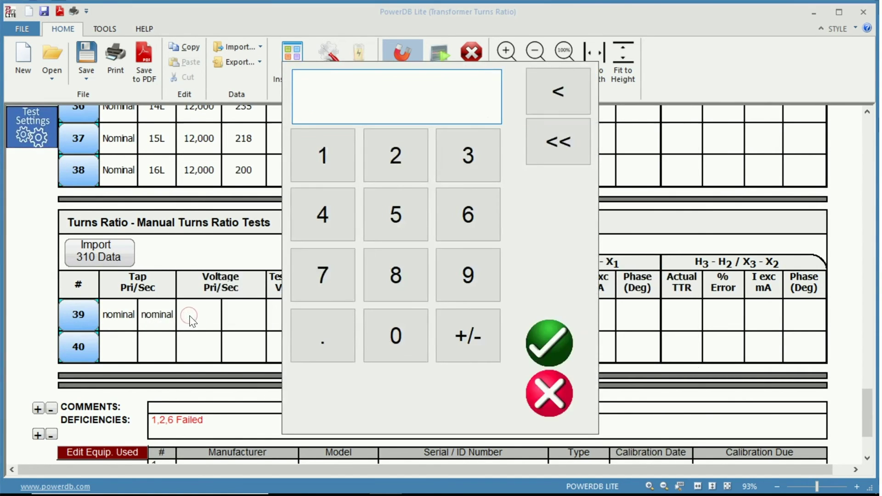
text(12000)
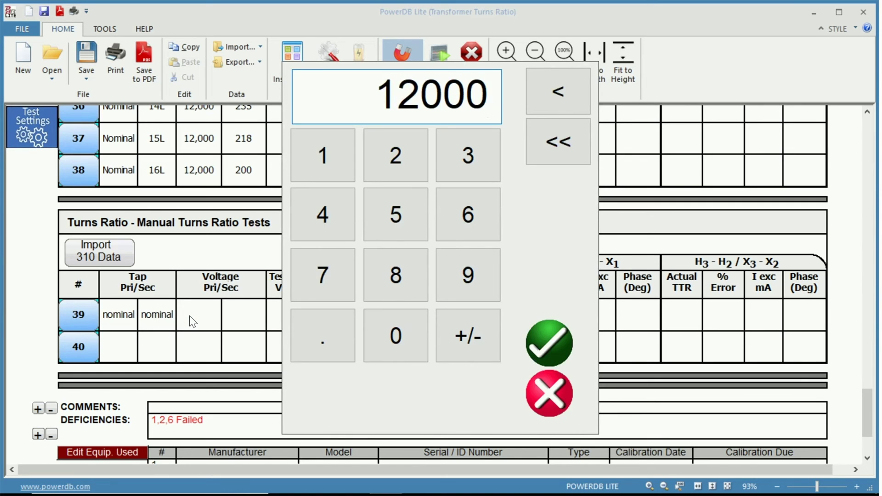
key(Return)
click(246, 315)
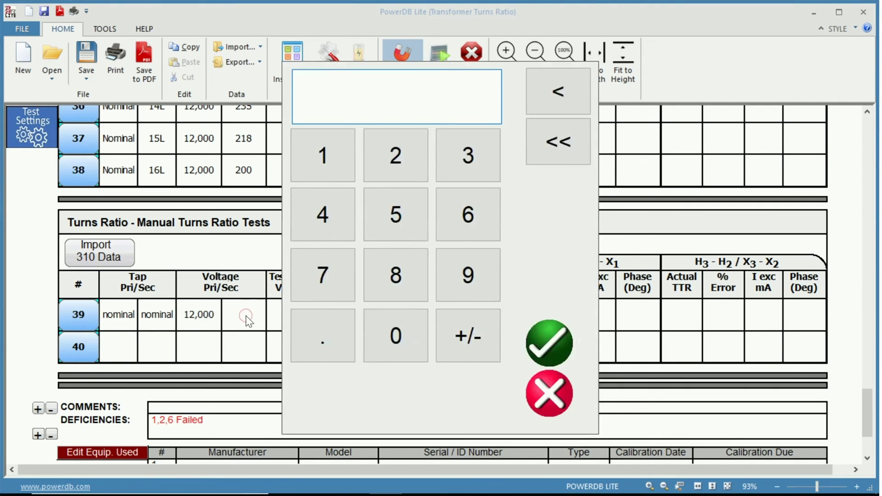
text(480)
key(Return)
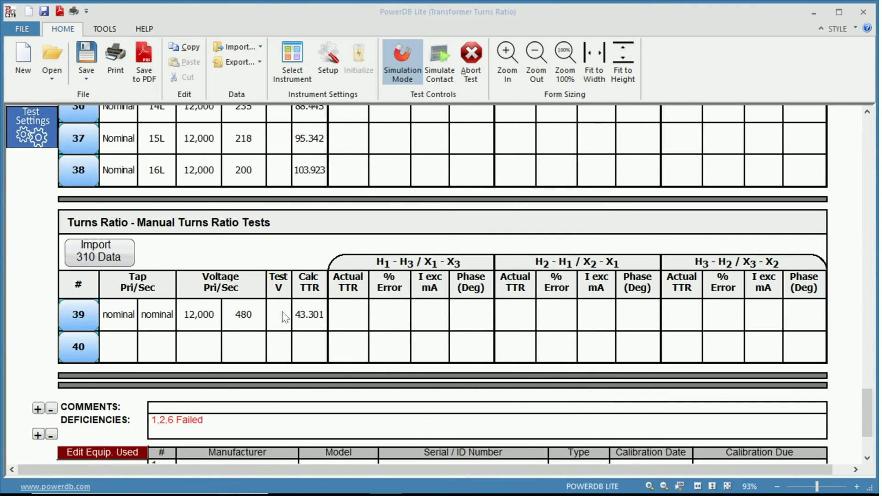
- Run the turns ratio test for manual row 39 and record its results
click(81, 317)
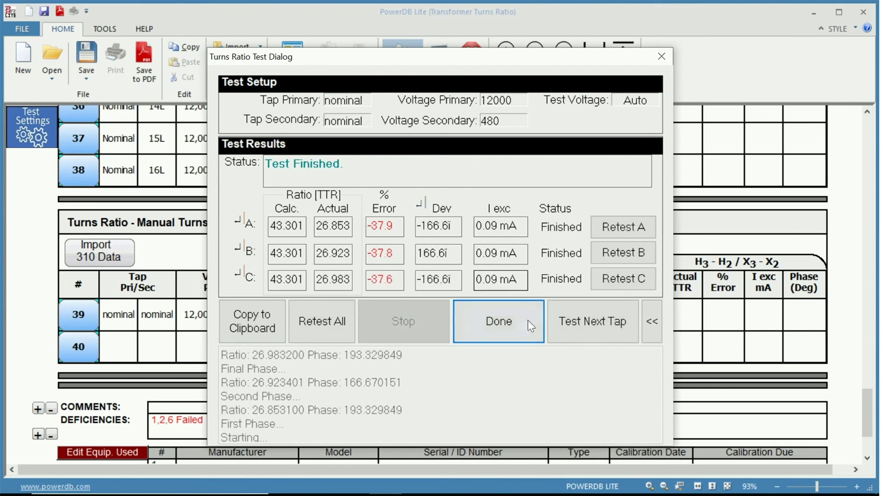
click(503, 319)
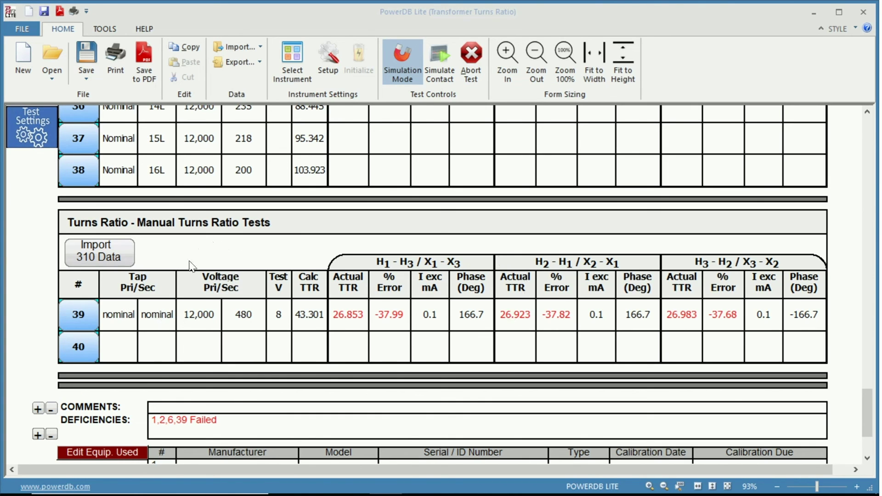
scroll(190, 264, up, 3)
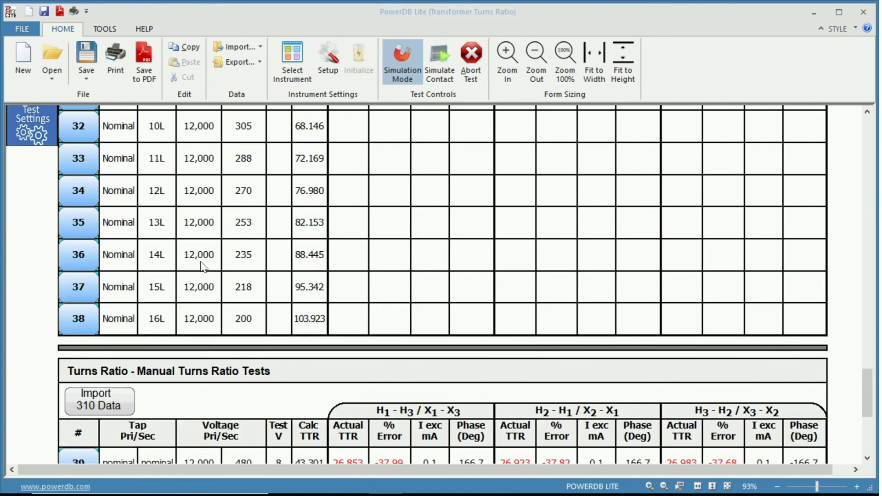
scroll(243, 307, down, 3)
scroll(244, 307, up, 3)
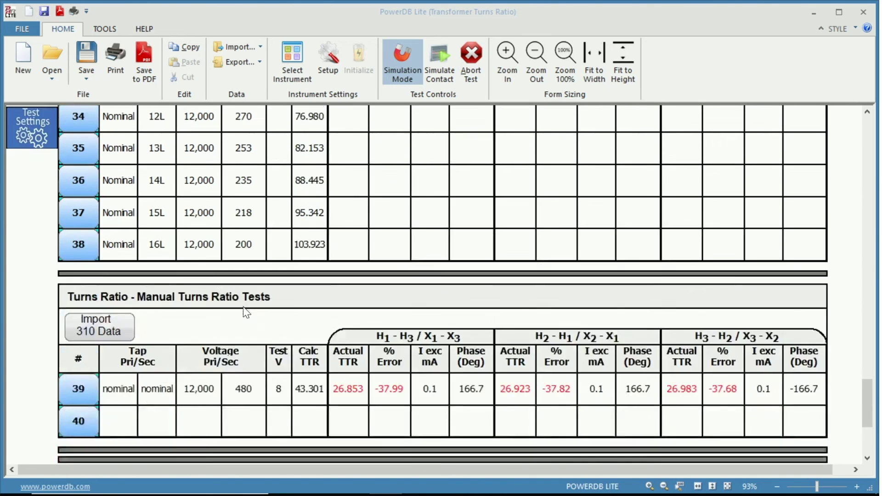